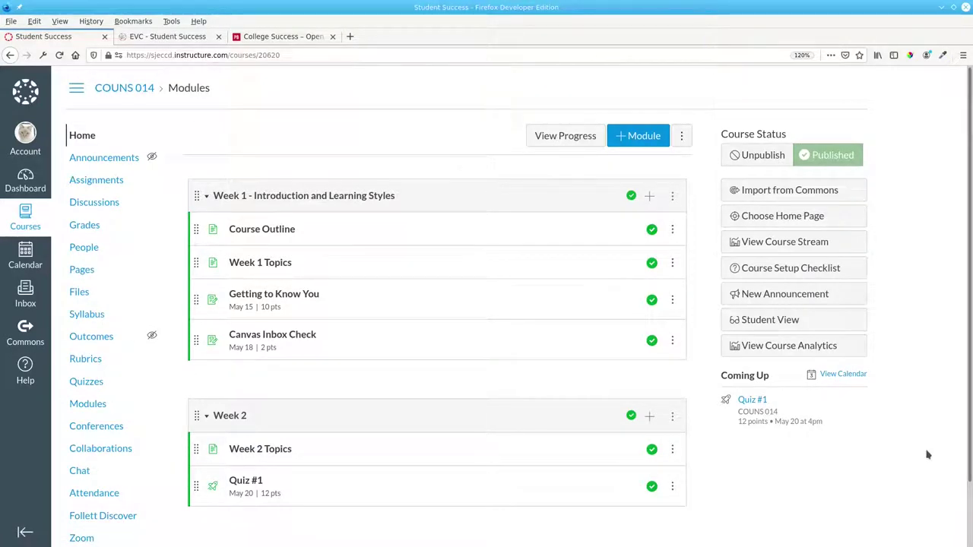
# Open Pages in the COUNS 014 course navigation to list Course Outline, Week 1 and Week 2 Topics.
pyautogui.click(84, 271)
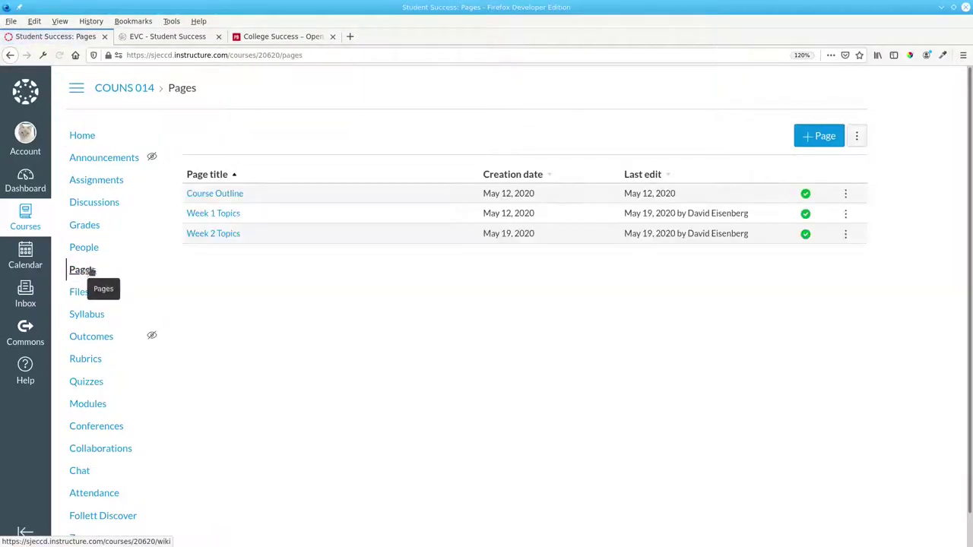
# Create and publish a 'Welcome to Student Success' page with the pasted intro paragraph and seven-item topic list.
pyautogui.click(809, 136)
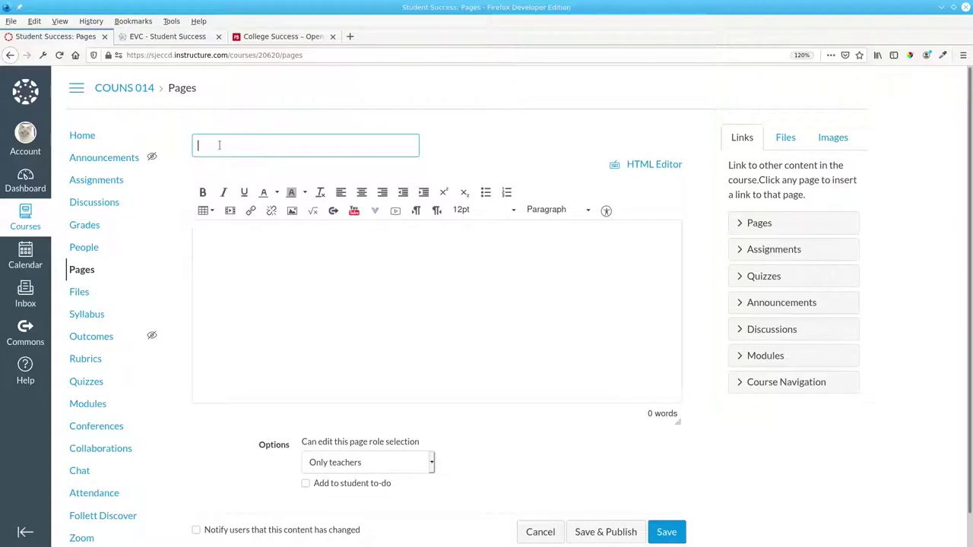
pyautogui.write('Welcome to Student Success')
pyautogui.click(265, 254)
pyautogui.write("What is the college experience, and how do you succeed in college? Those are the things you'll learn in this course, We'll cover these topics: Setting goals Managing time Effective listening Note-taking skills Textbook reading Memory strategies ...and more!")
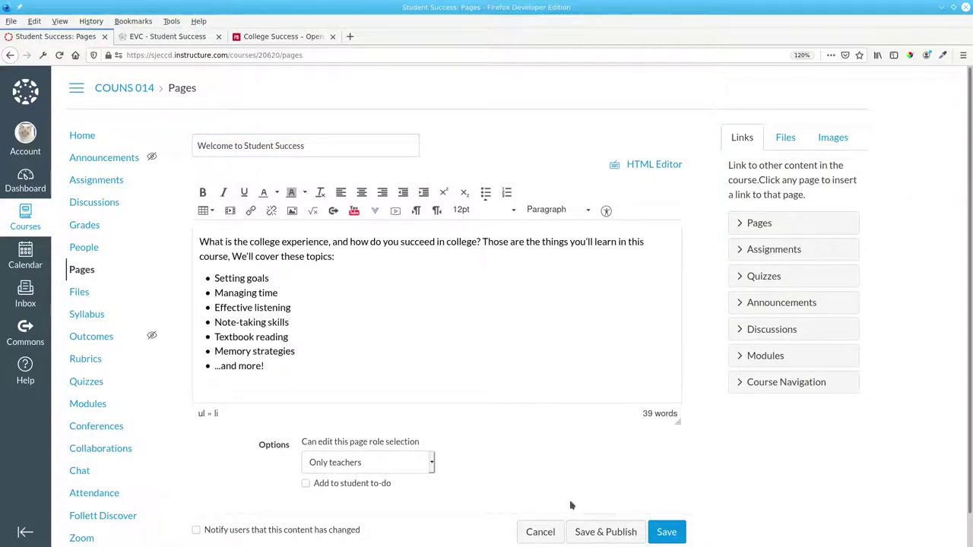
pyautogui.click(583, 531)
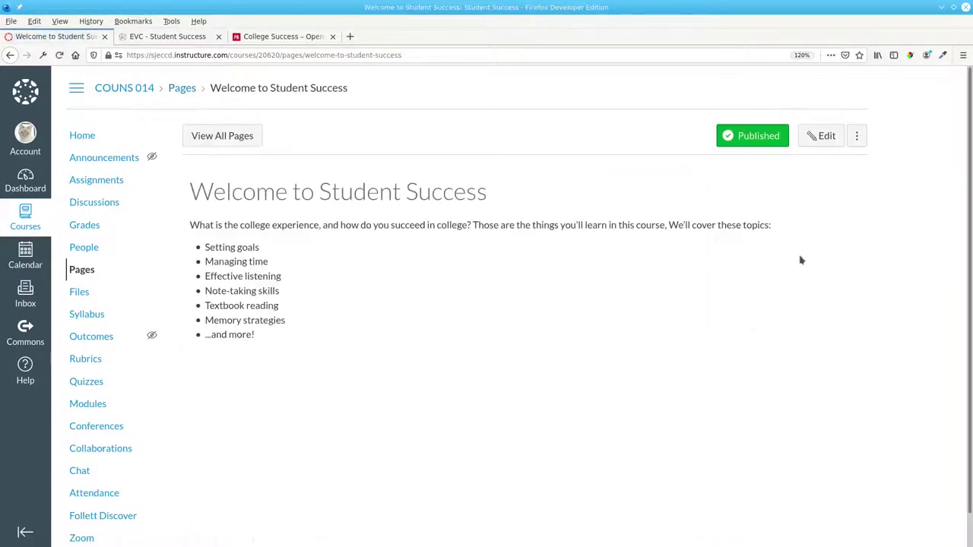
# Make Welcome to Student Success the front page and set the course home to Pages Front Page.
pyautogui.click(857, 136)
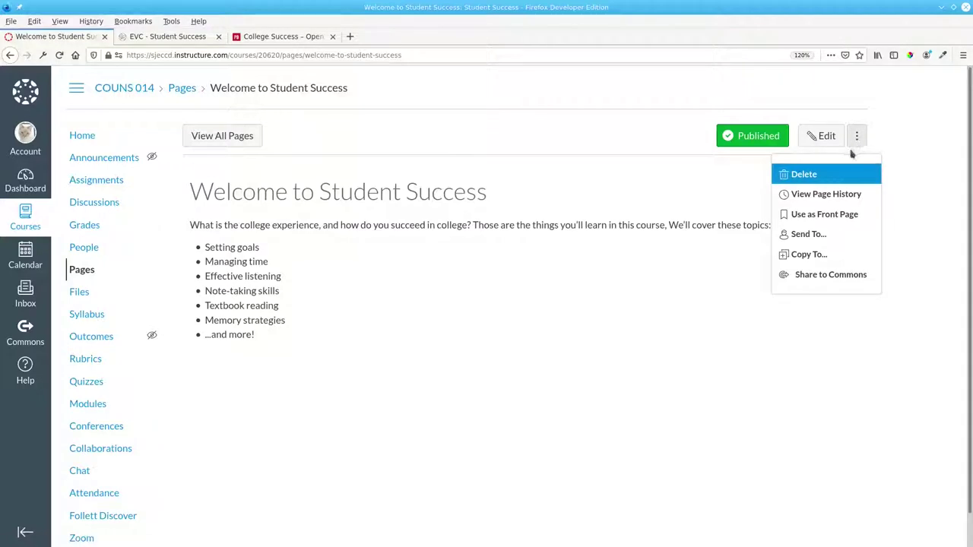
pyautogui.click(832, 215)
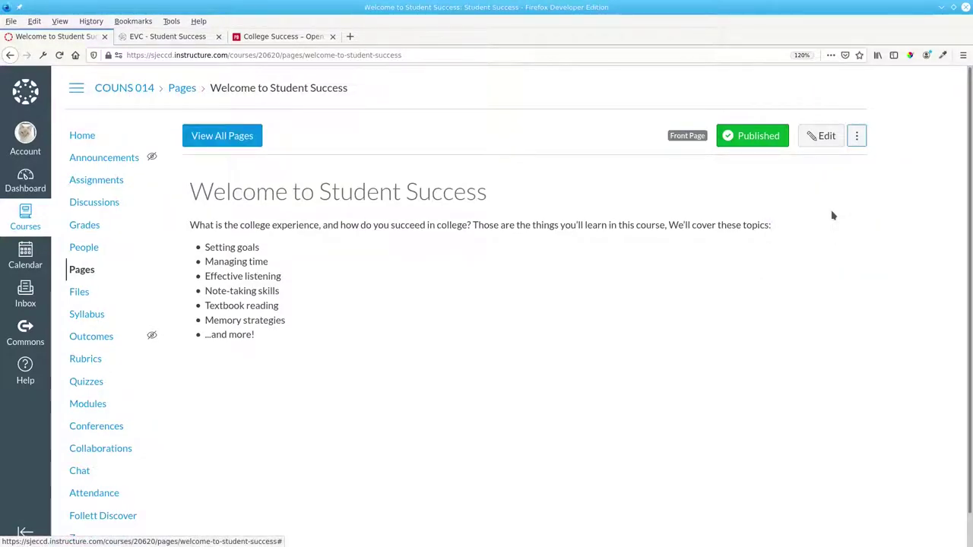
pyautogui.click(81, 136)
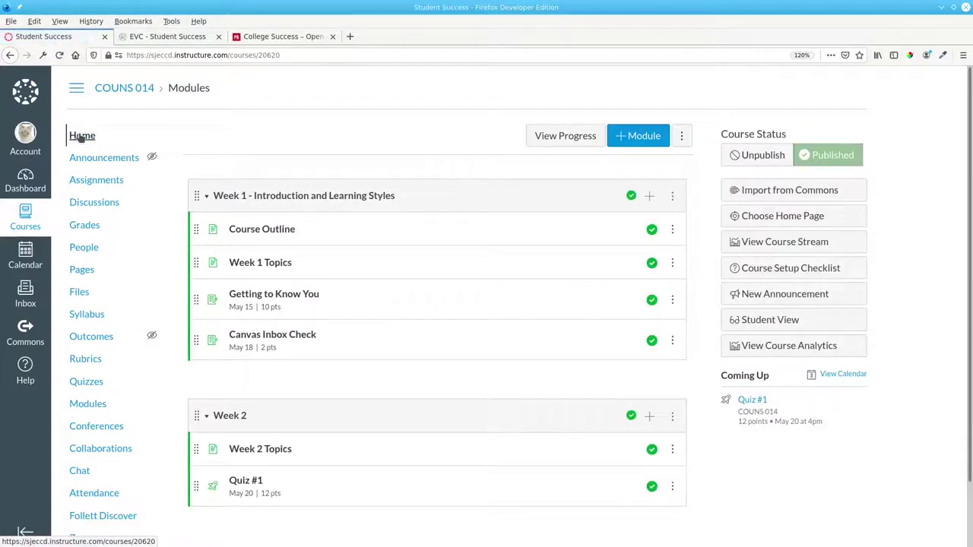
pyautogui.click(770, 218)
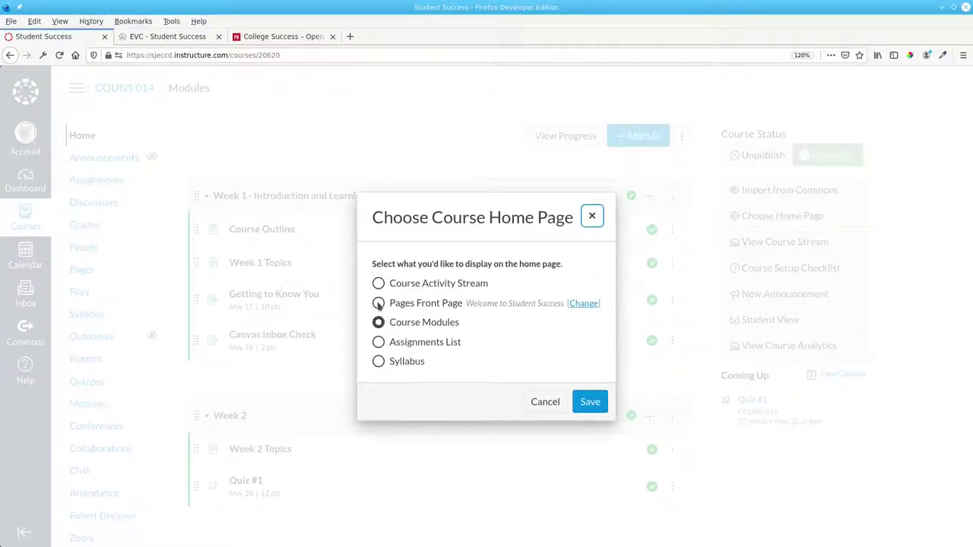
pyautogui.click(378, 303)
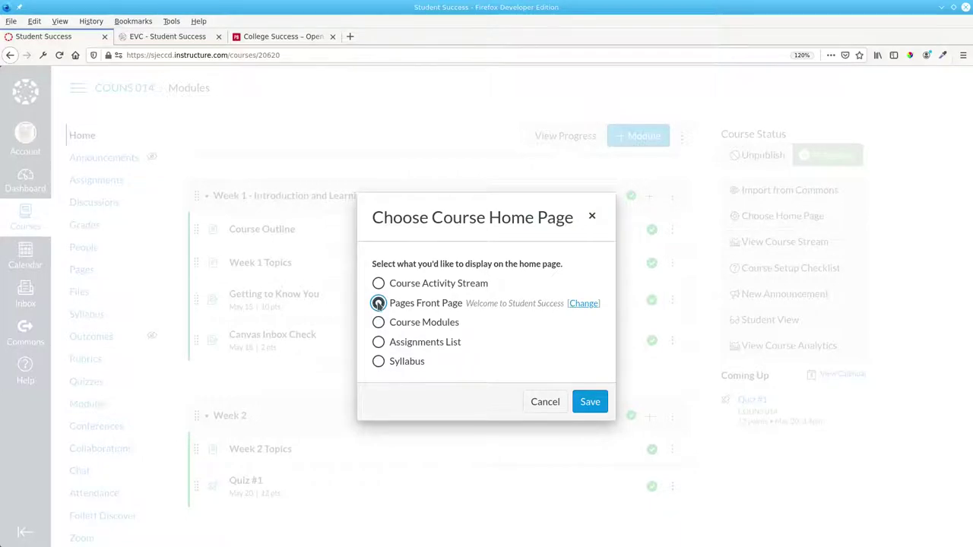
pyautogui.click(598, 405)
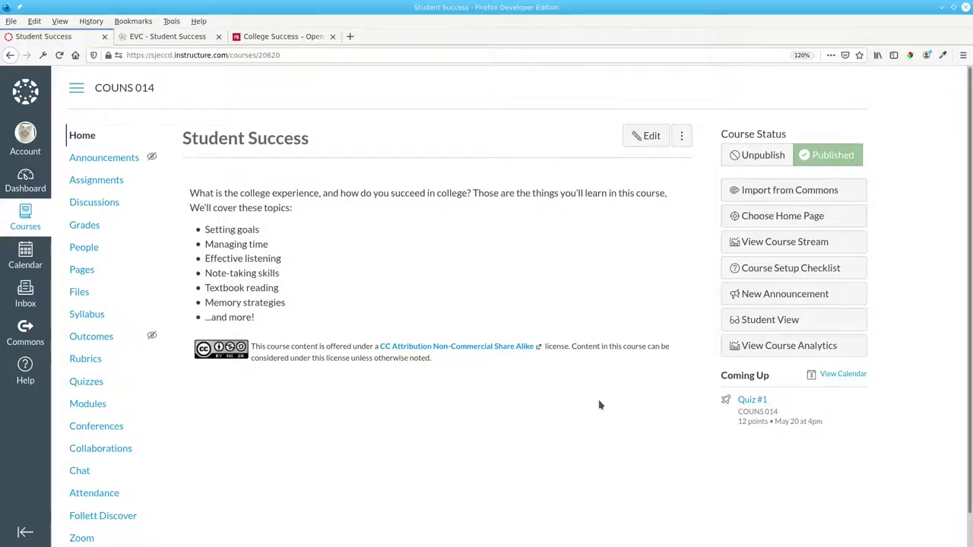
# Add a 'Getting Started' line below the topic list, formatted as Header 3.
pyautogui.click(654, 136)
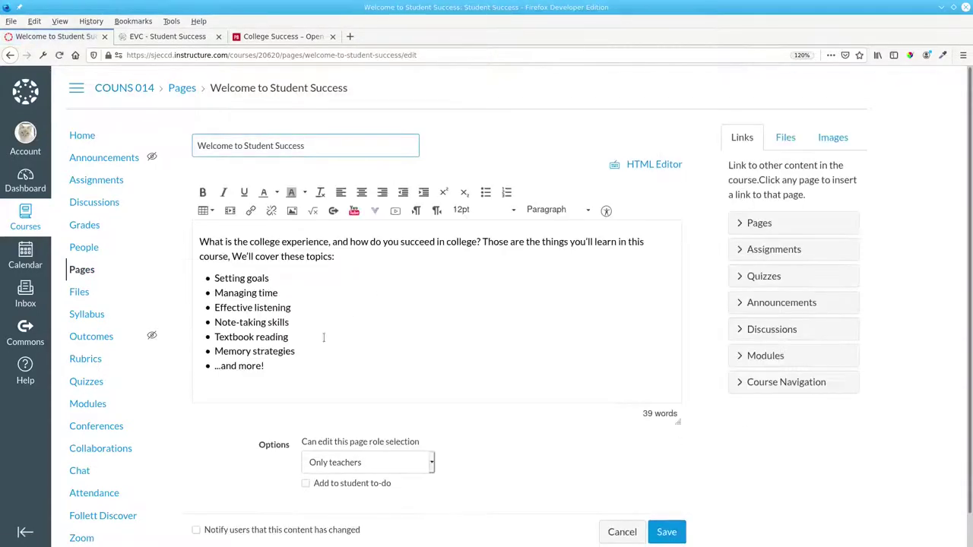
pyautogui.click(307, 362)
pyautogui.press('Return')
pyautogui.press('Return')
pyautogui.write('Gett')
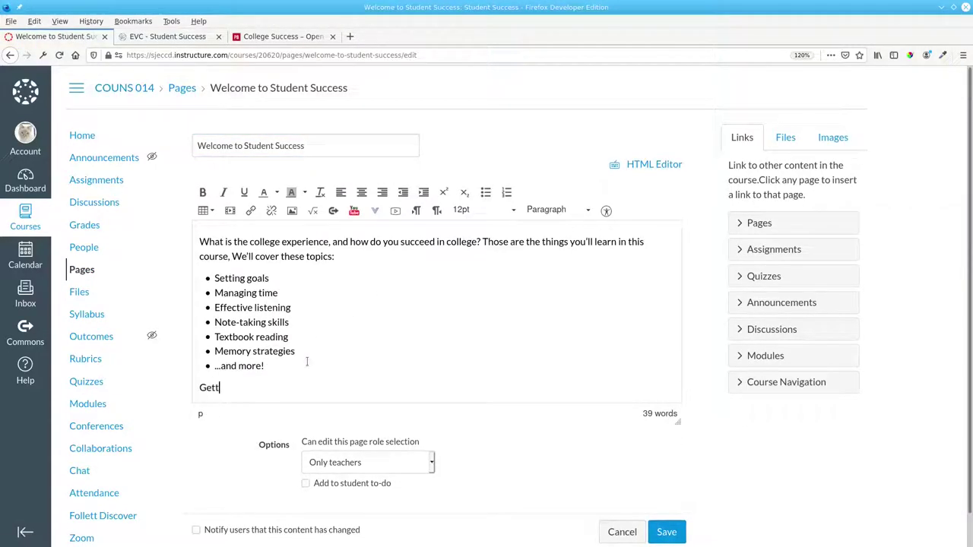
pyautogui.write('ing Started')
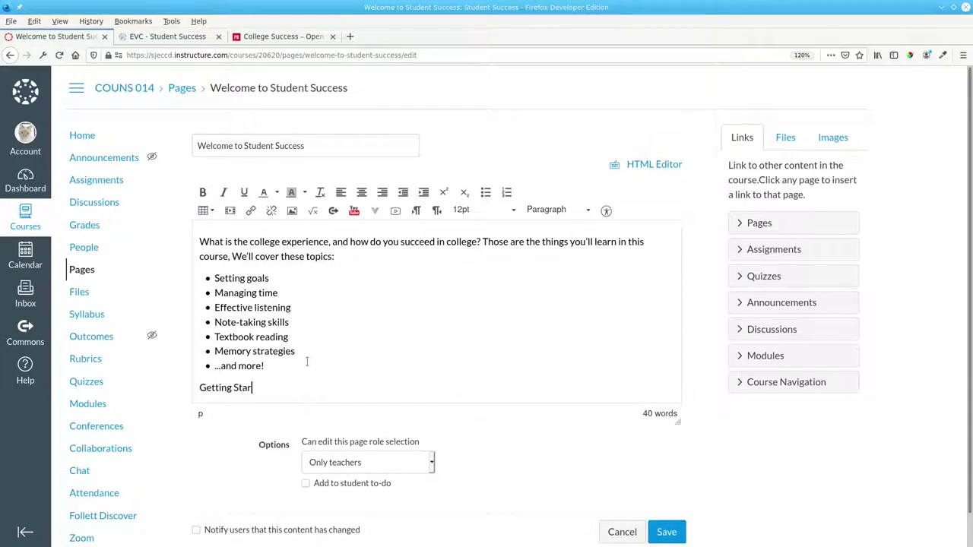
pyautogui.tripleClick(222, 386)
pyautogui.click(589, 213)
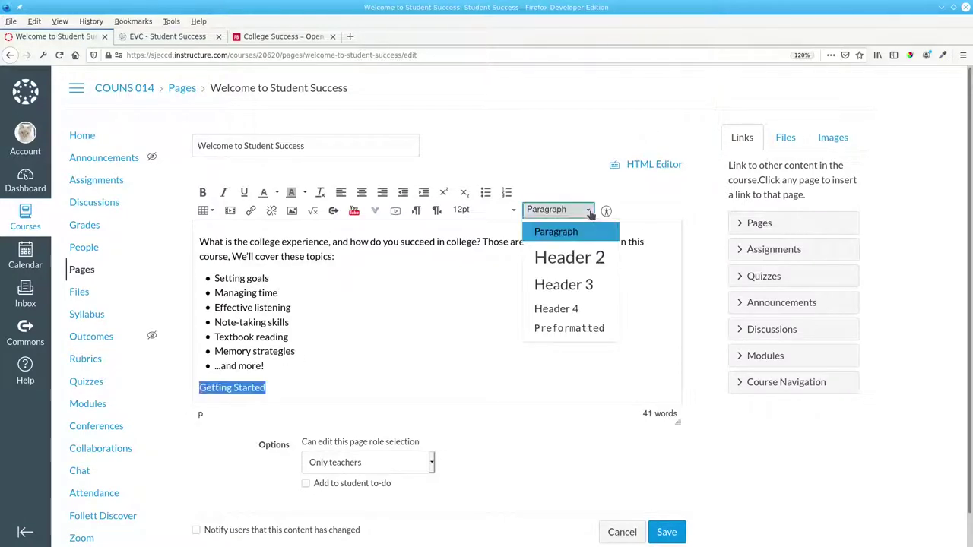
pyautogui.click(569, 284)
# Add a bullet under Getting Started linking to the course Modules, and save the page.
pyautogui.click(378, 383)
pyautogui.press('Return')
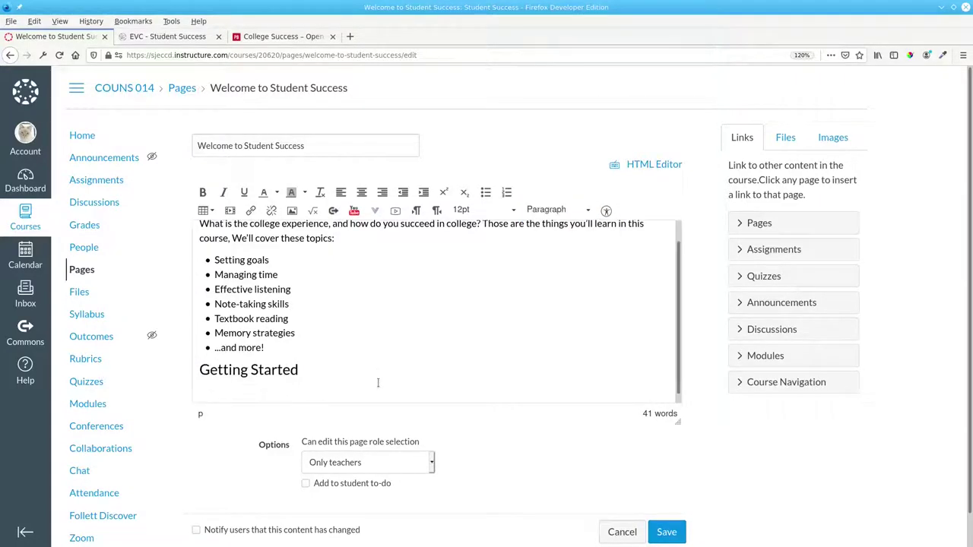
pyautogui.click(486, 192)
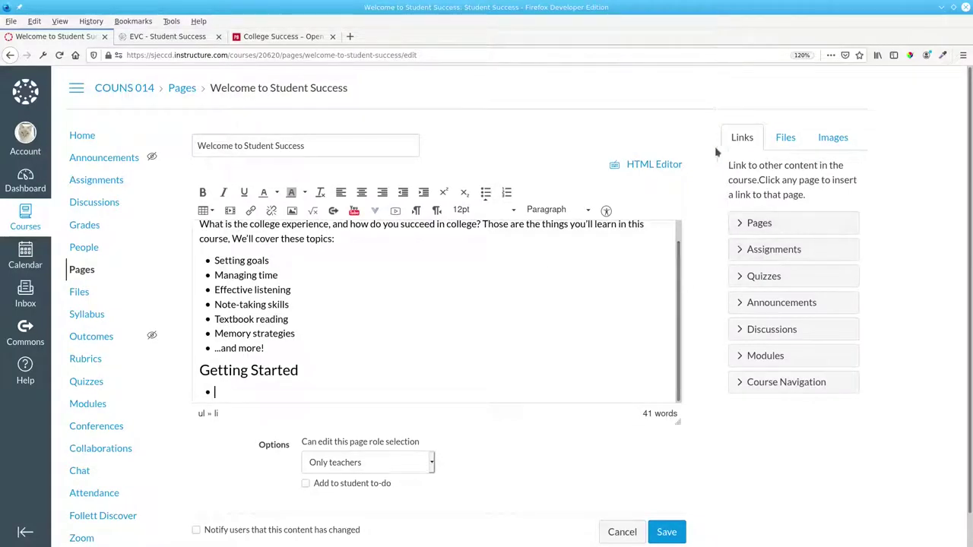
pyautogui.click(741, 384)
pyautogui.scroll(-2, 909, 355)
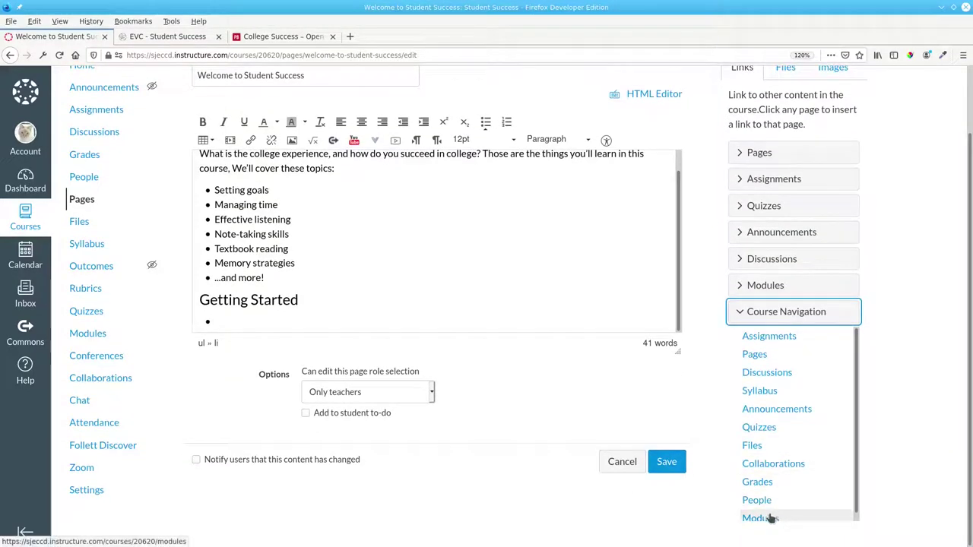
pyautogui.click(769, 518)
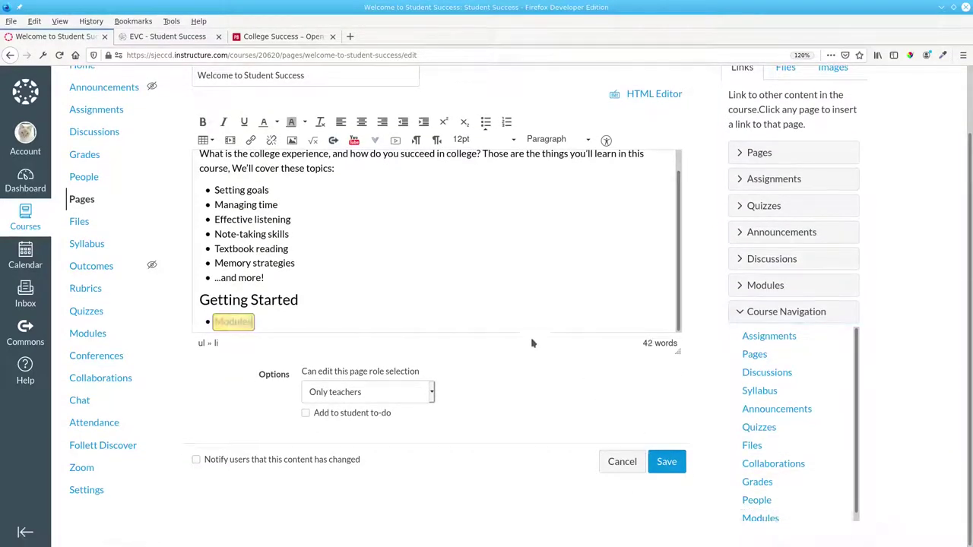
pyautogui.click(672, 462)
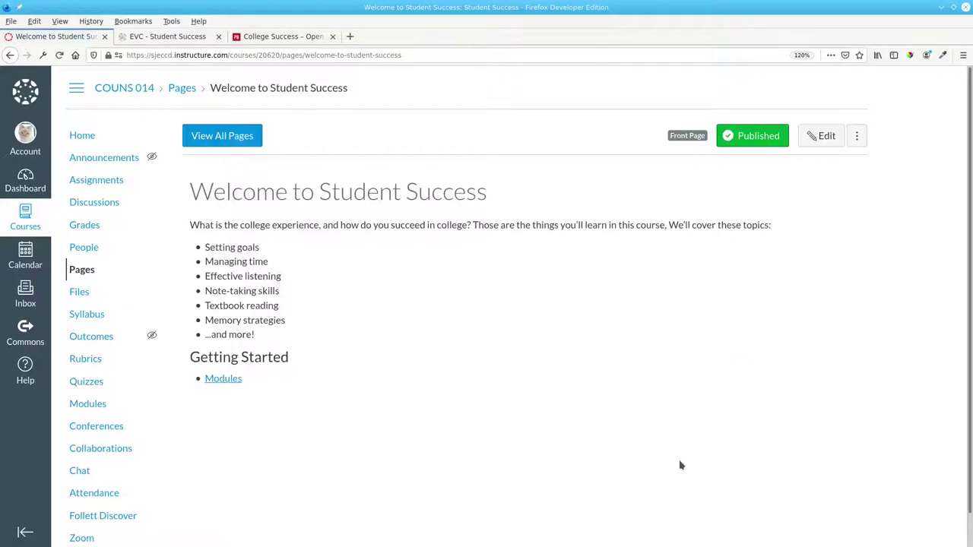
# Test the Modules link, then go back Home and reopen the welcome page for editing.
pyautogui.click(222, 379)
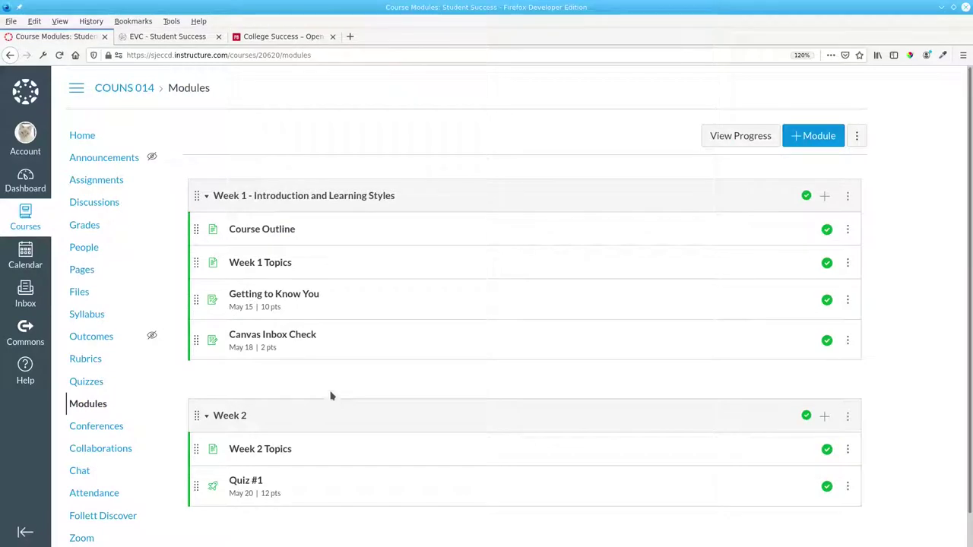
pyautogui.click(79, 138)
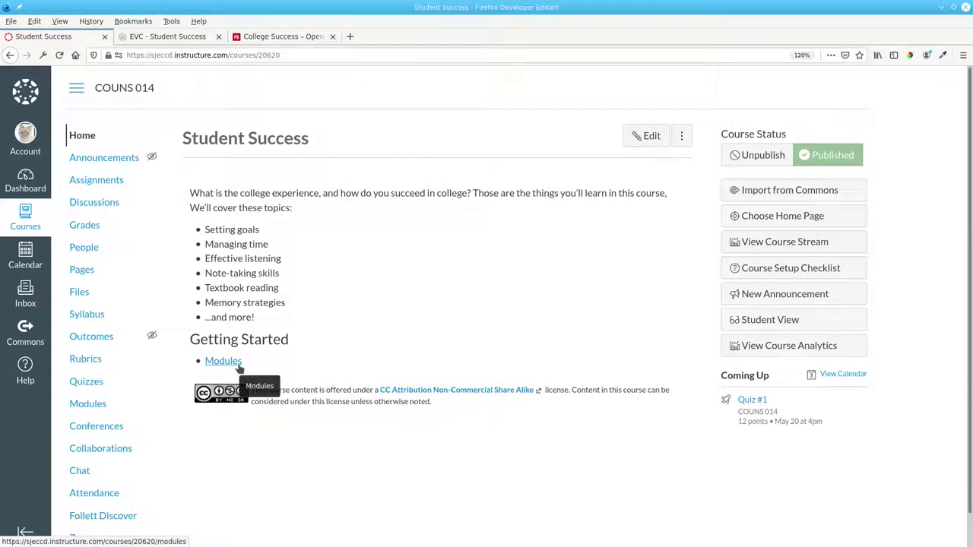
pyautogui.click(631, 149)
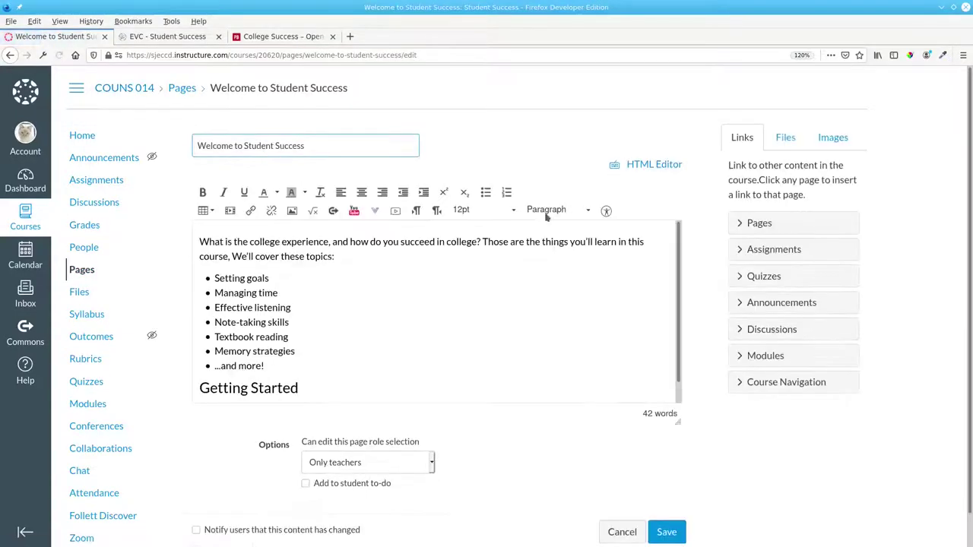
# Replace the Modules link with 'Click here for Course Contents', linking 'Click here' to the Modules page.
pyautogui.scroll(-1, 522, 278)
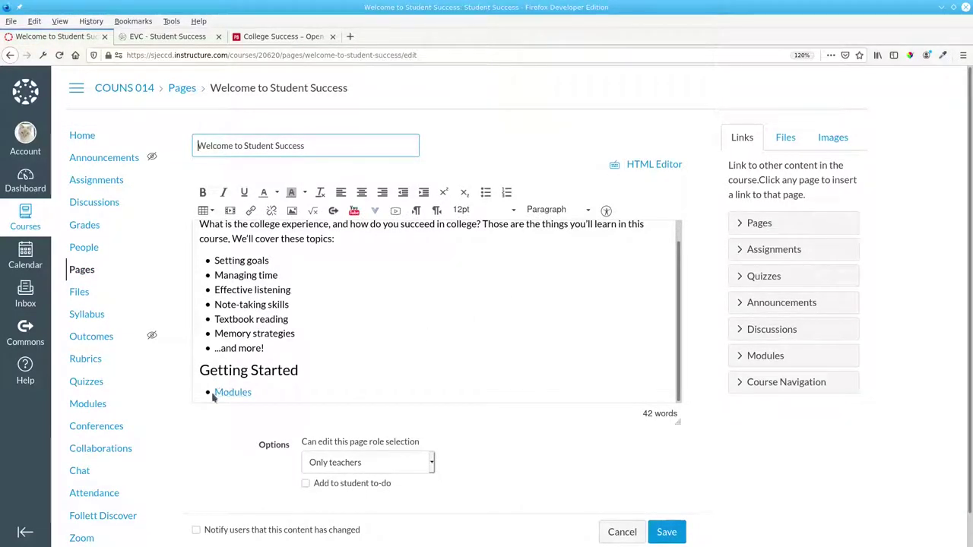
pyautogui.moveTo(256, 393); pyautogui.dragTo(212, 395)
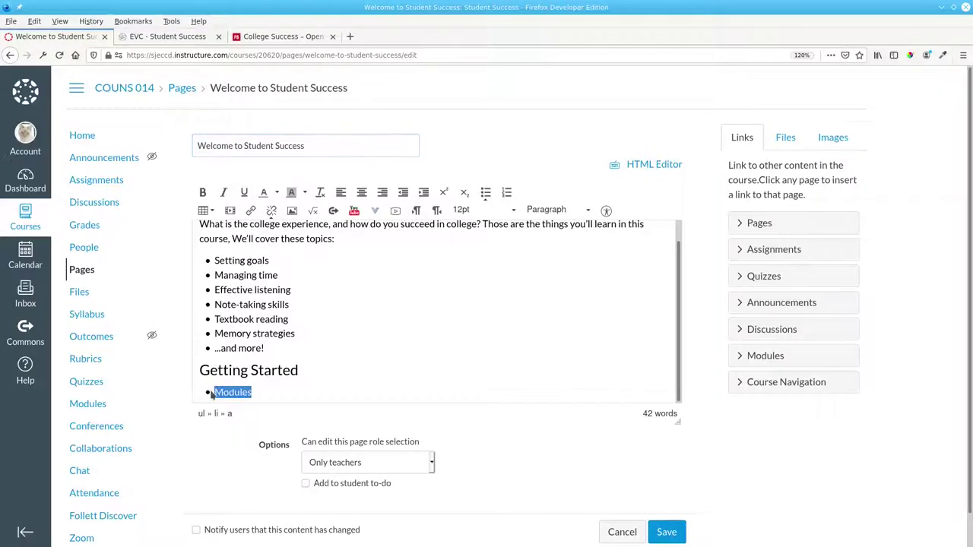
pyautogui.press('BackSpace')
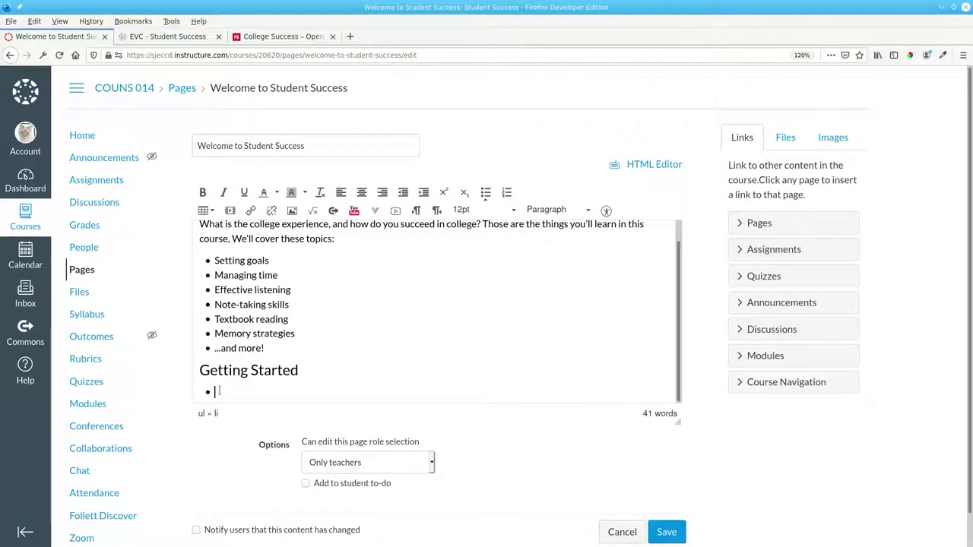
pyautogui.write('Click here f')
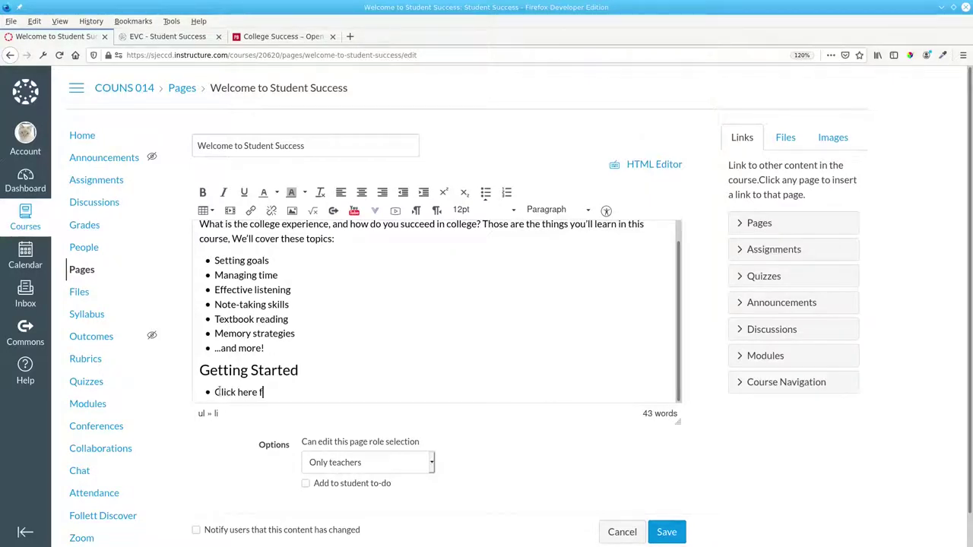
pyautogui.write('or Course Contents')
pyautogui.moveTo(214, 392); pyautogui.dragTo(258, 392)
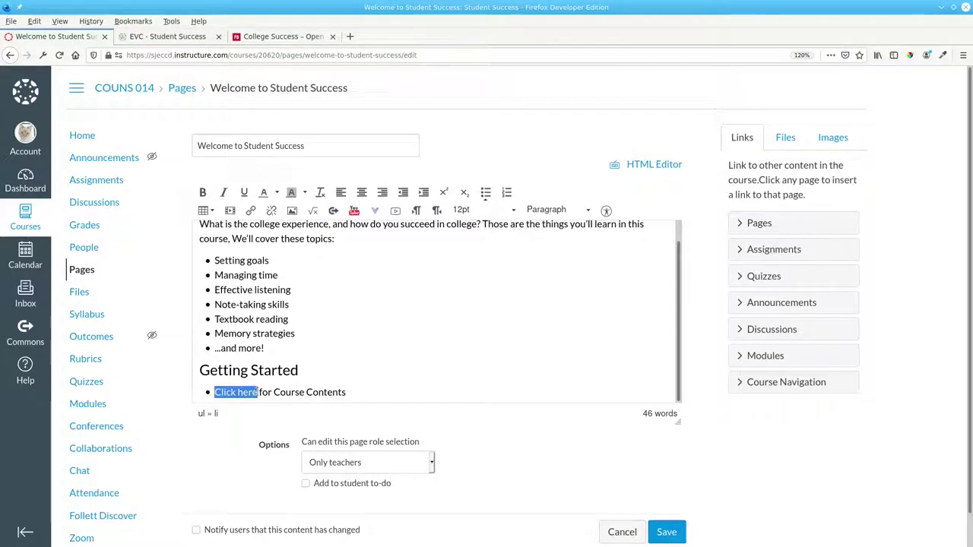
pyautogui.click(796, 384)
pyautogui.scroll(-2, 796, 456)
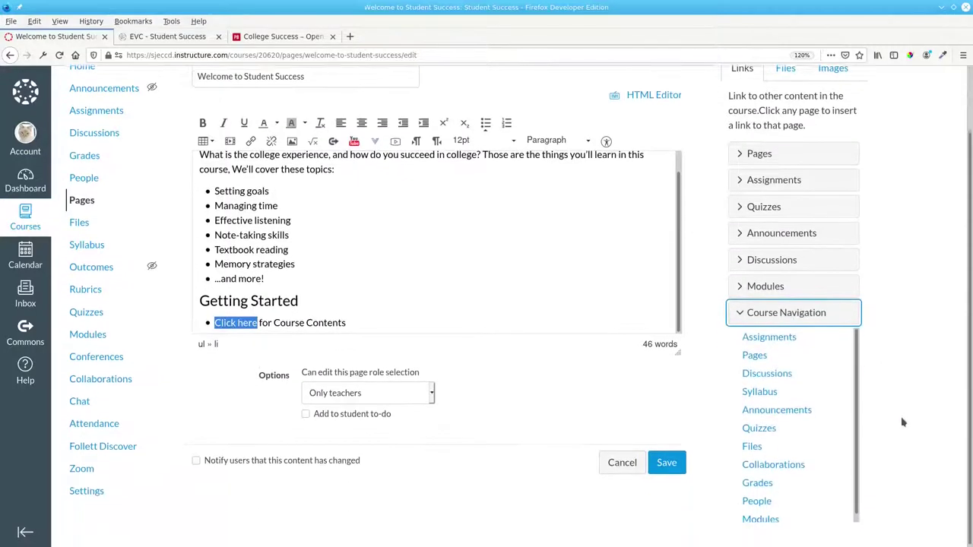
pyautogui.click(760, 518)
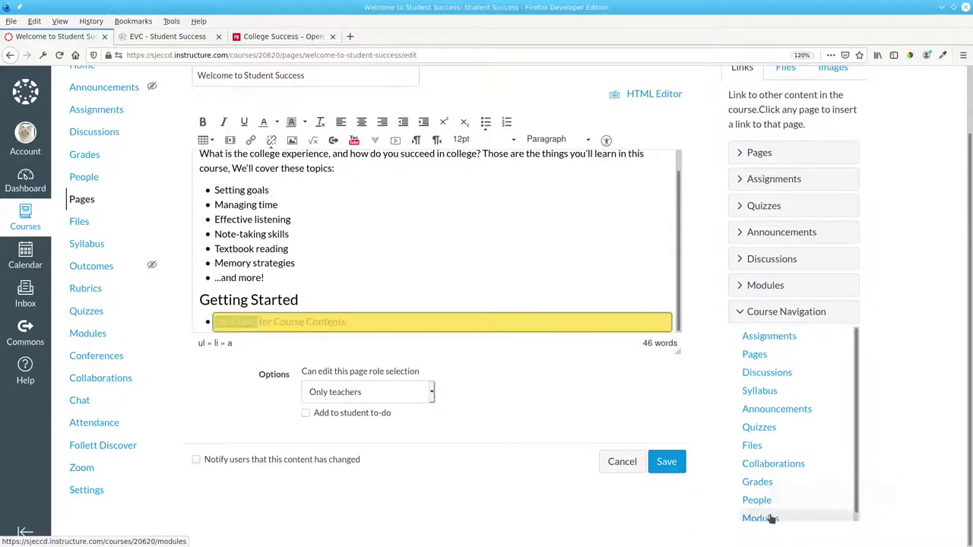
pyautogui.click(520, 299)
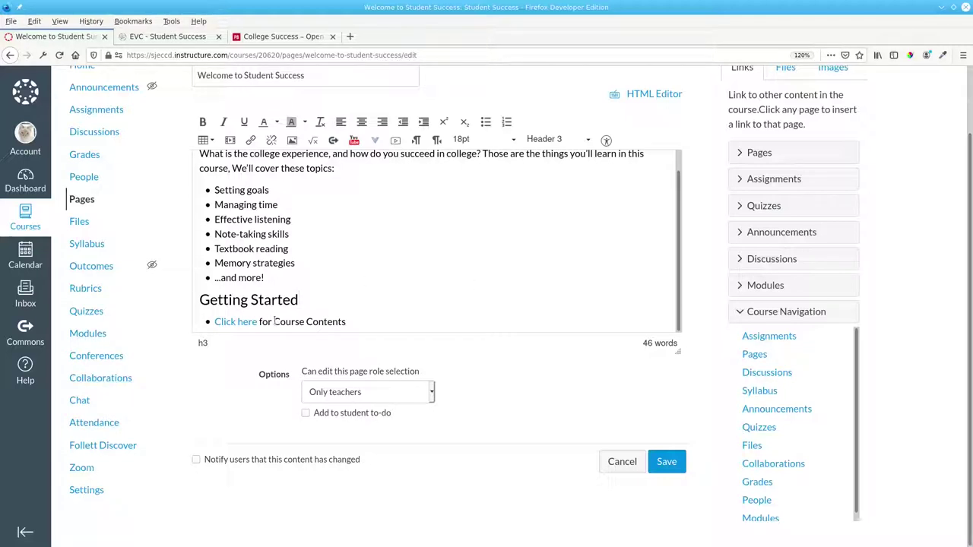
# Reword the bullet to 'See Course Contents' and link the whole phrase to Modules.
pyautogui.moveTo(275, 322); pyautogui.dragTo(215, 319)
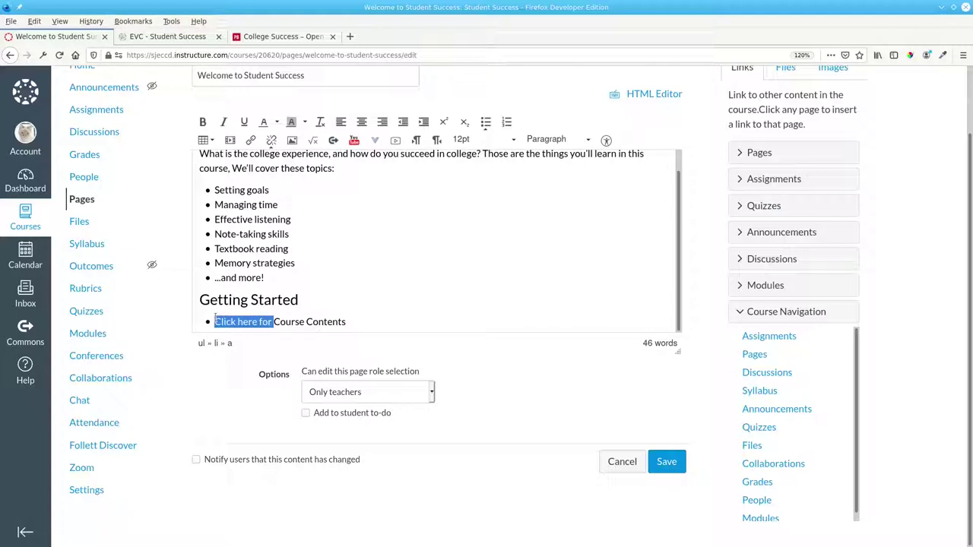
pyautogui.press('BackSpace')
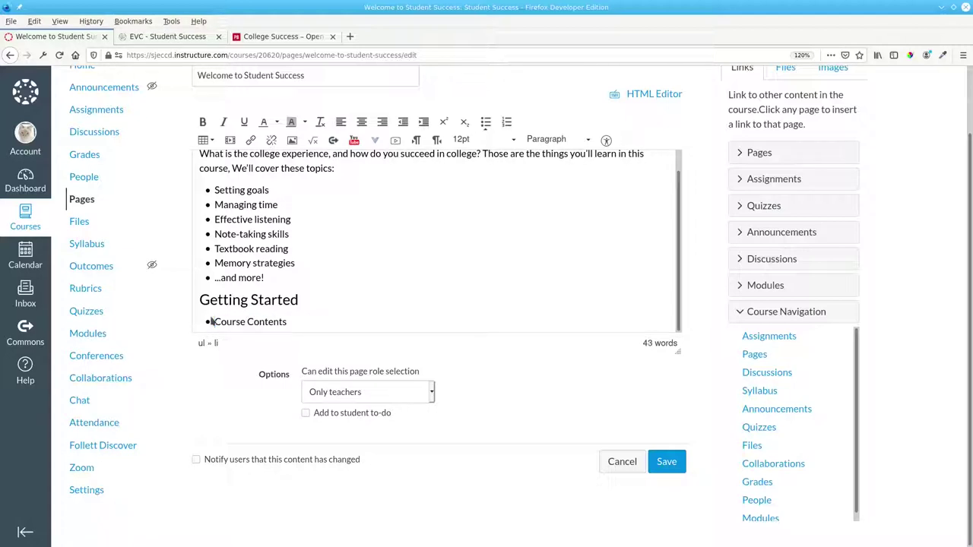
pyautogui.write('See')
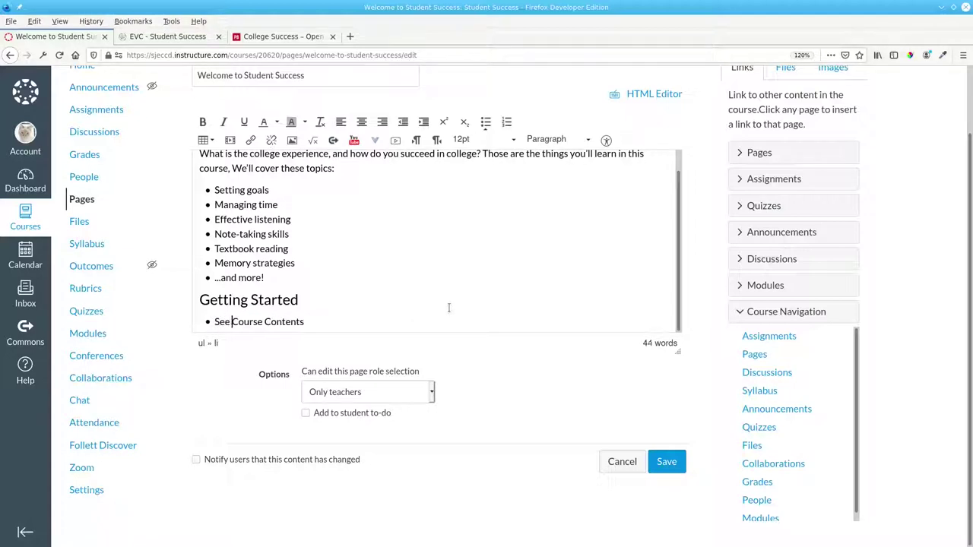
pyautogui.moveTo(213, 321); pyautogui.dragTo(305, 322)
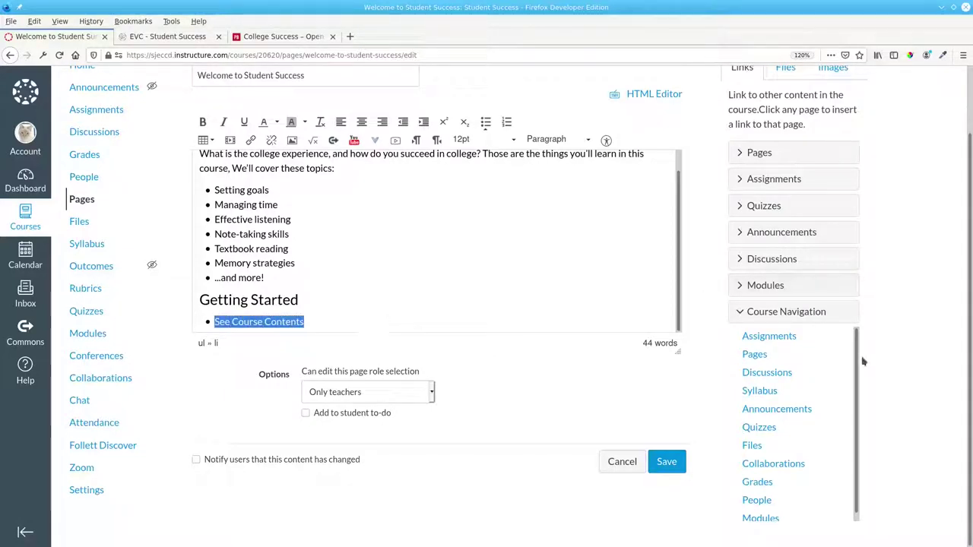
pyautogui.scroll(-1, 855, 384)
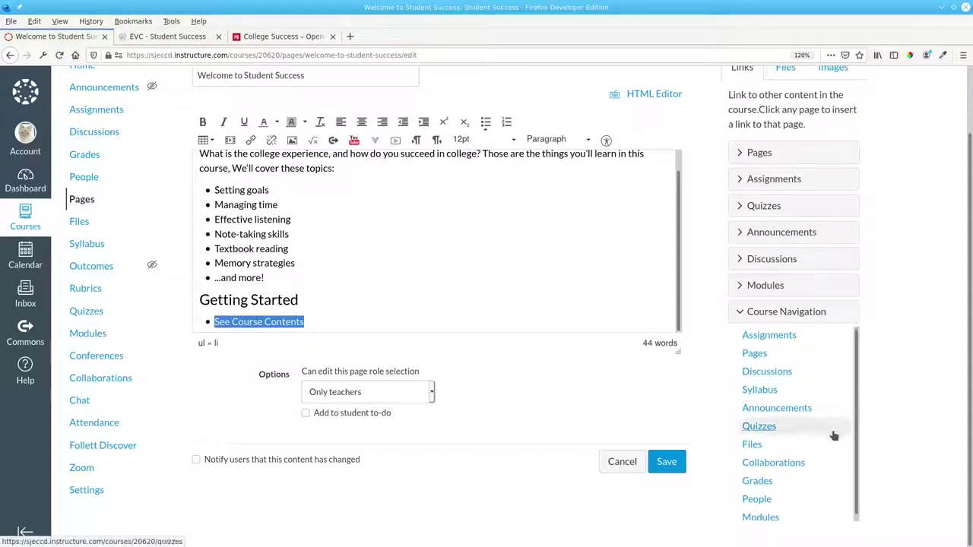
pyautogui.click(774, 512)
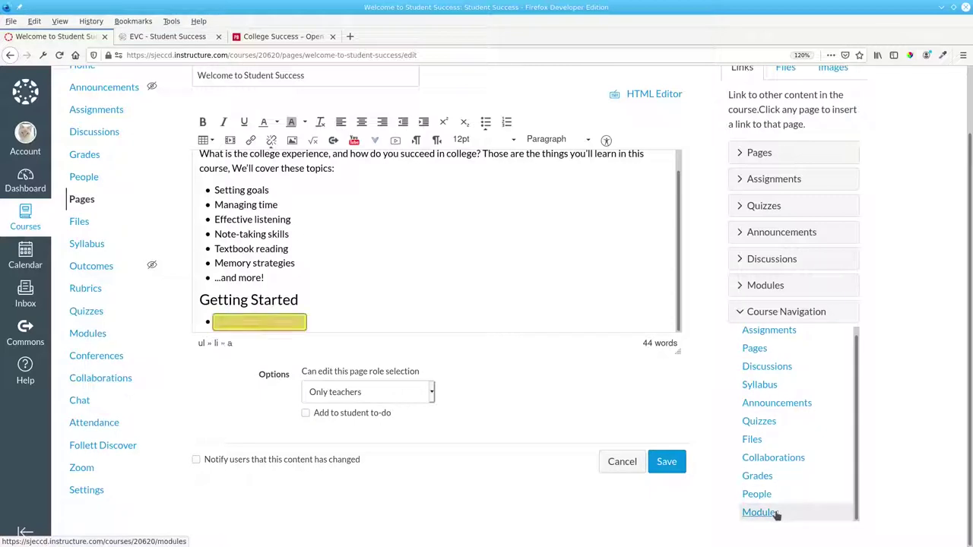
pyautogui.click(492, 319)
# Add a 'Start Week one' bullet linked to the Week 1 Topics page, and save.
pyautogui.press('Return')
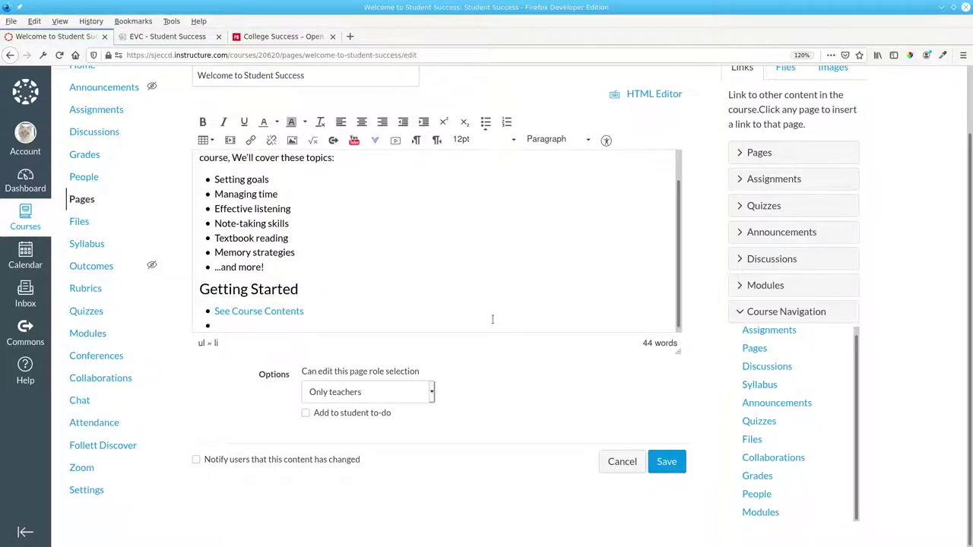
pyautogui.write('Start Week one')
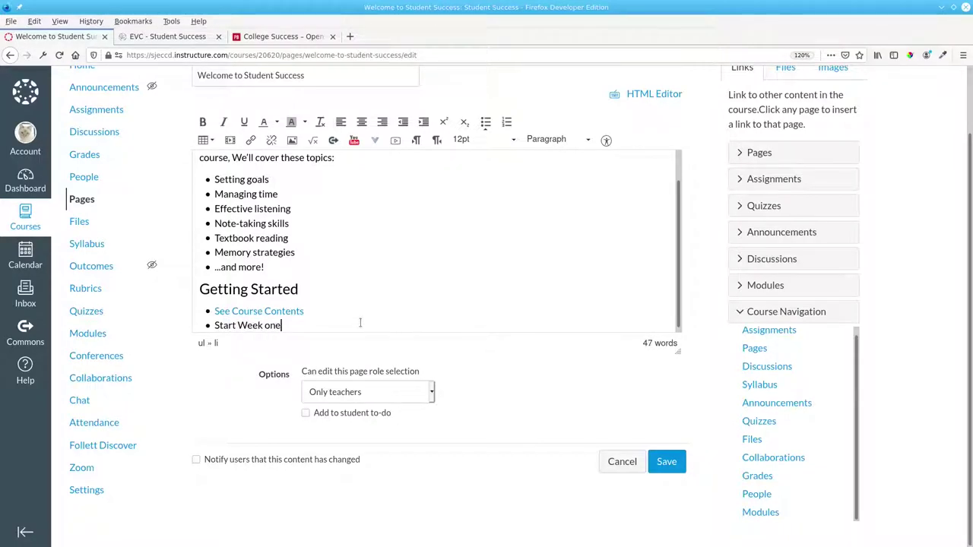
pyautogui.moveTo(216, 325); pyautogui.dragTo(281, 325)
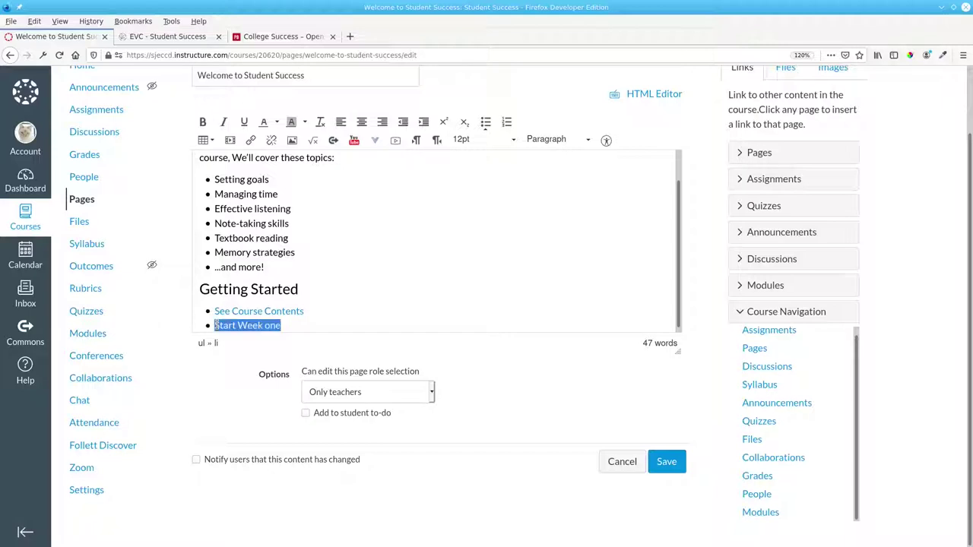
pyautogui.click(741, 314)
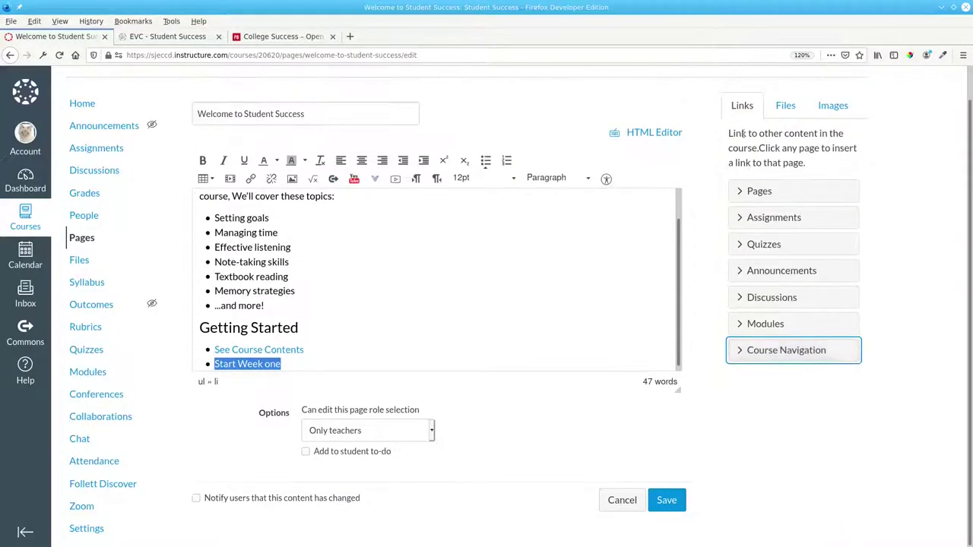
pyautogui.click(737, 194)
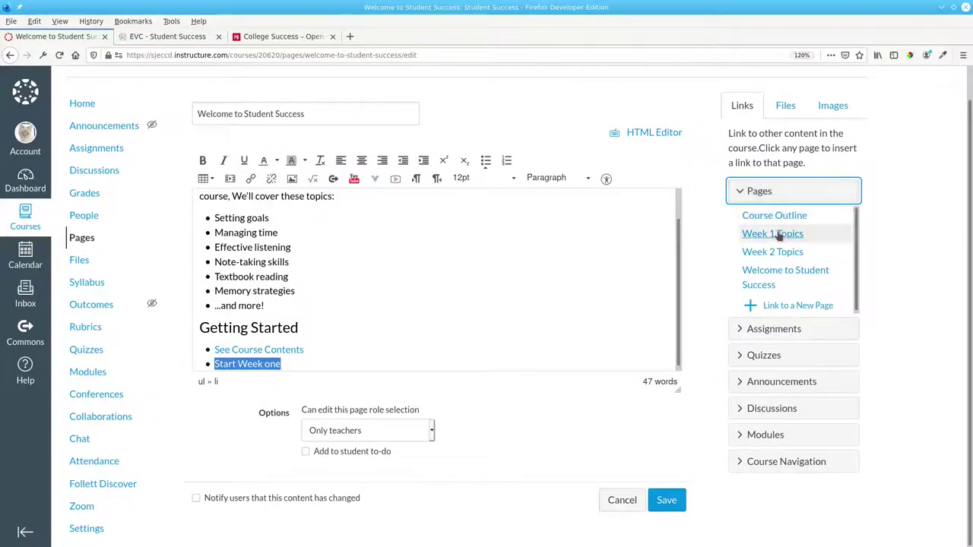
pyautogui.click(778, 236)
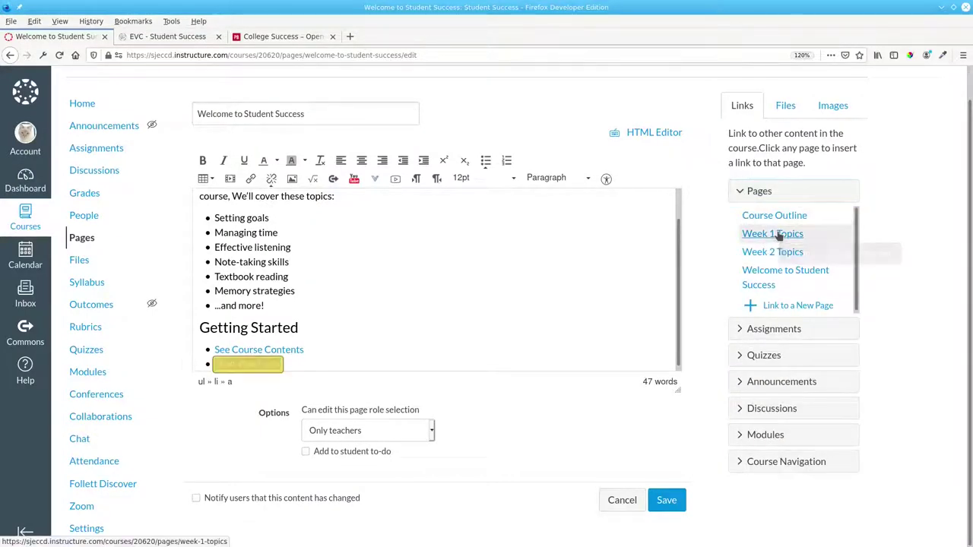
pyautogui.click(666, 501)
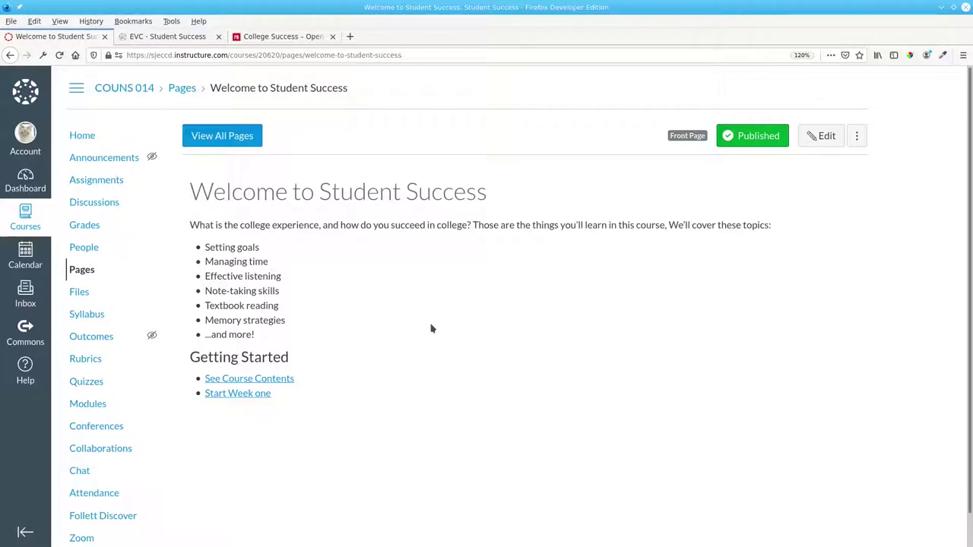
# Add an 'Important Information' Header 3 heading below the links, with a new bullet started beneath it.
pyautogui.click(819, 144)
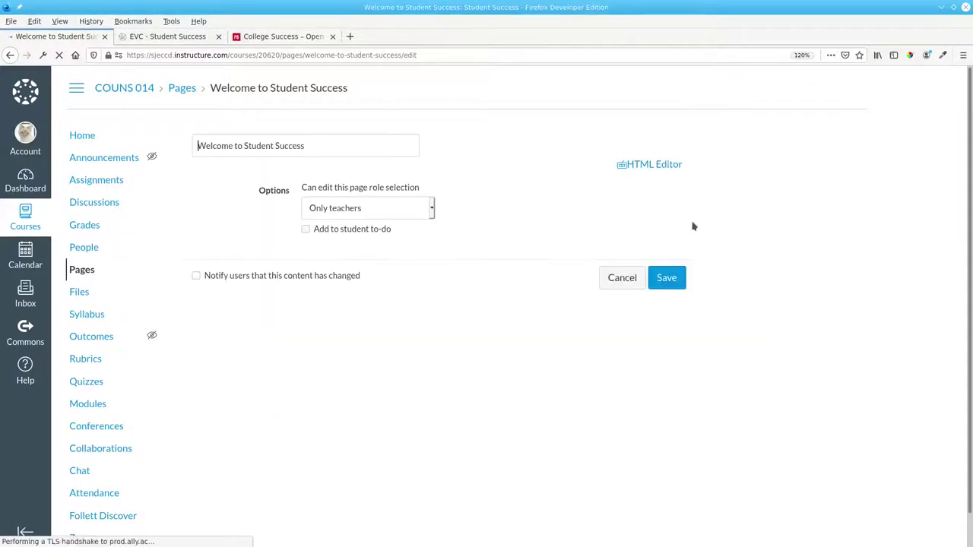
pyautogui.scroll(-4, 389, 343)
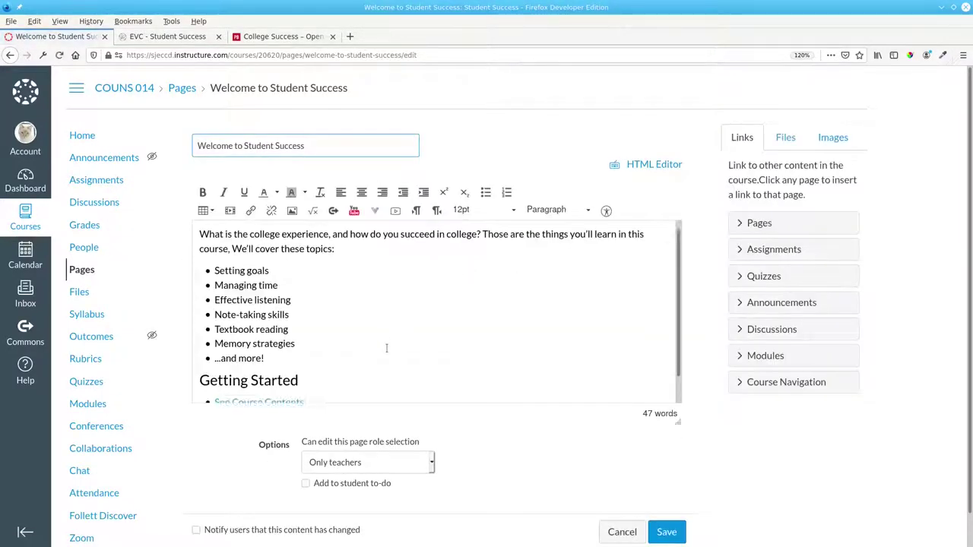
pyautogui.click(343, 360)
pyautogui.press('Return')
pyautogui.press('Return')
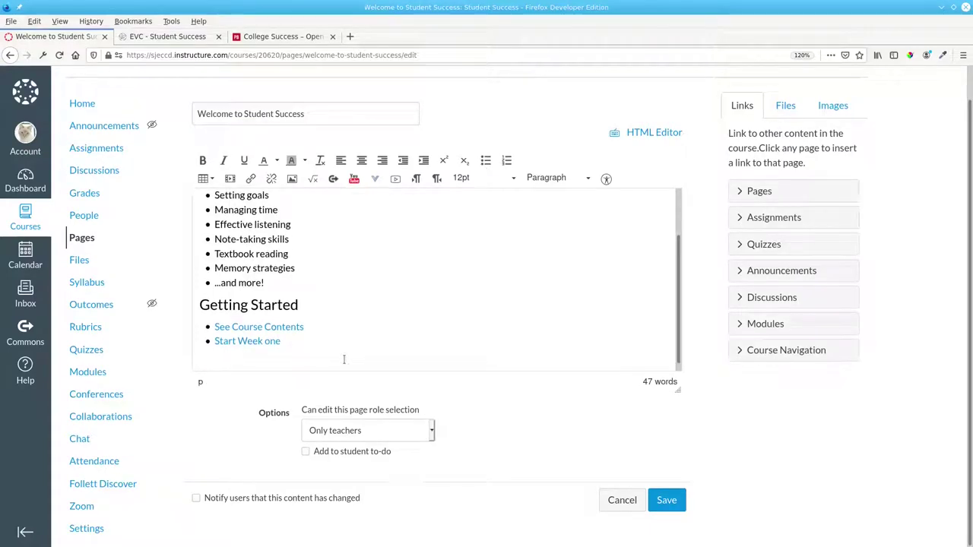
pyautogui.write('Important Information')
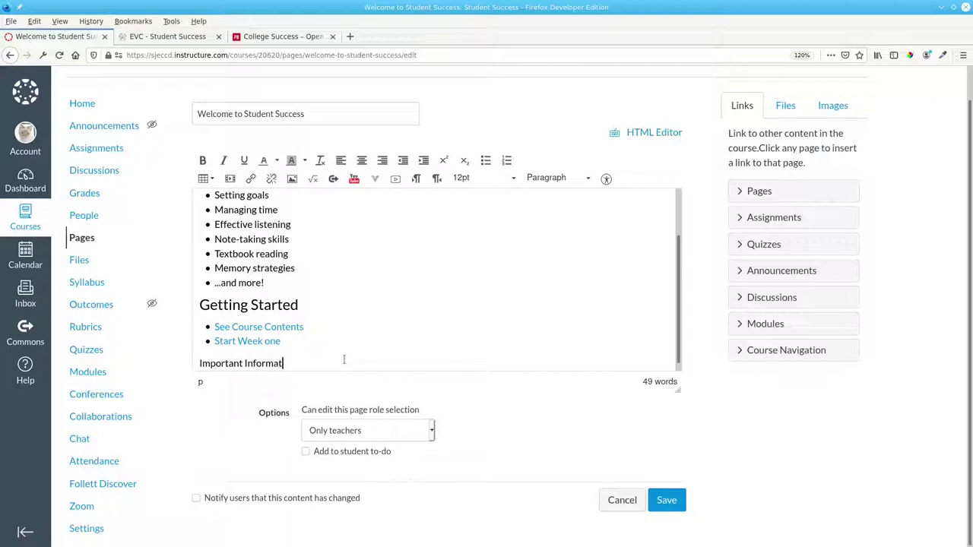
pyautogui.tripleClick(200, 365)
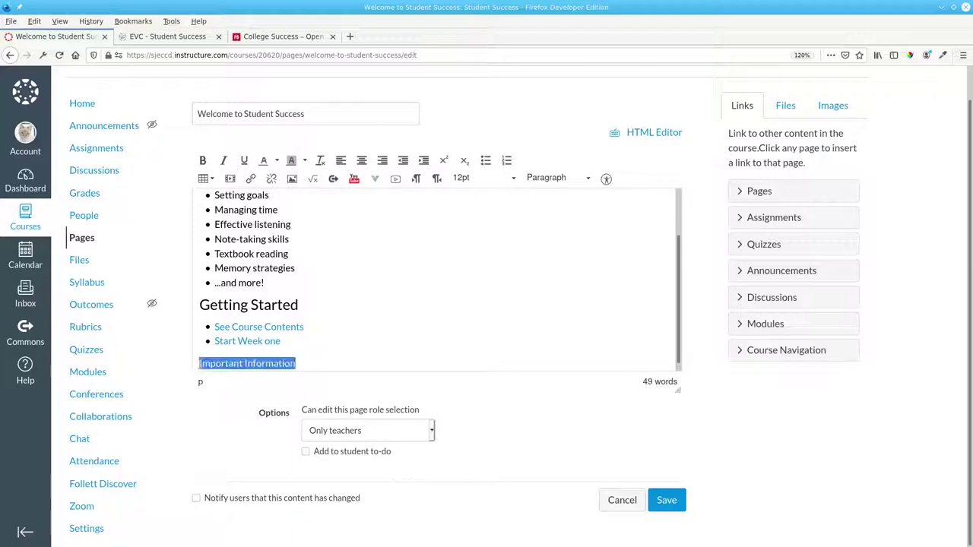
pyautogui.click(588, 179)
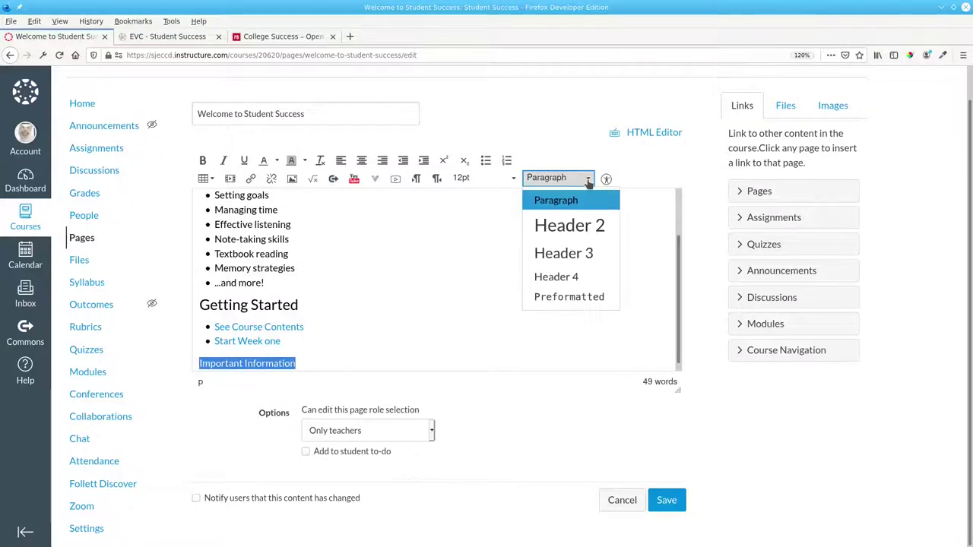
pyautogui.click(569, 254)
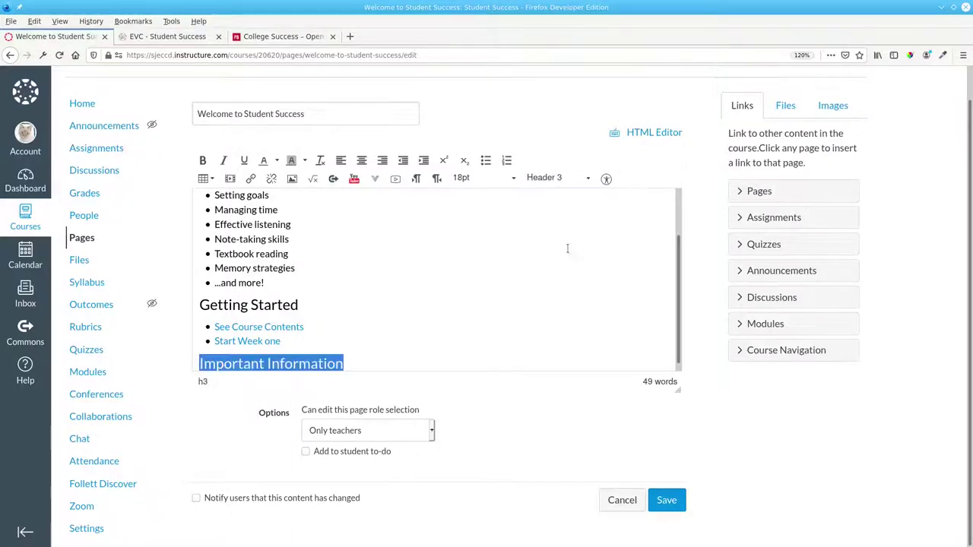
pyautogui.click(395, 359)
pyautogui.press('Return')
pyautogui.click(486, 161)
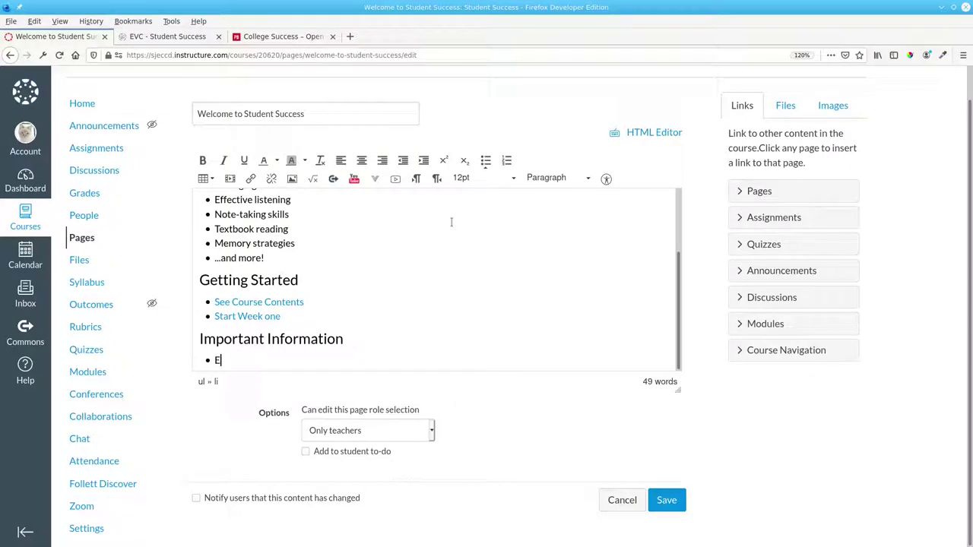
# Add an 'EVC Student Success' bullet linked to the EVC Student Success page URL, then start another bullet.
pyautogui.write('EVC Student Success')
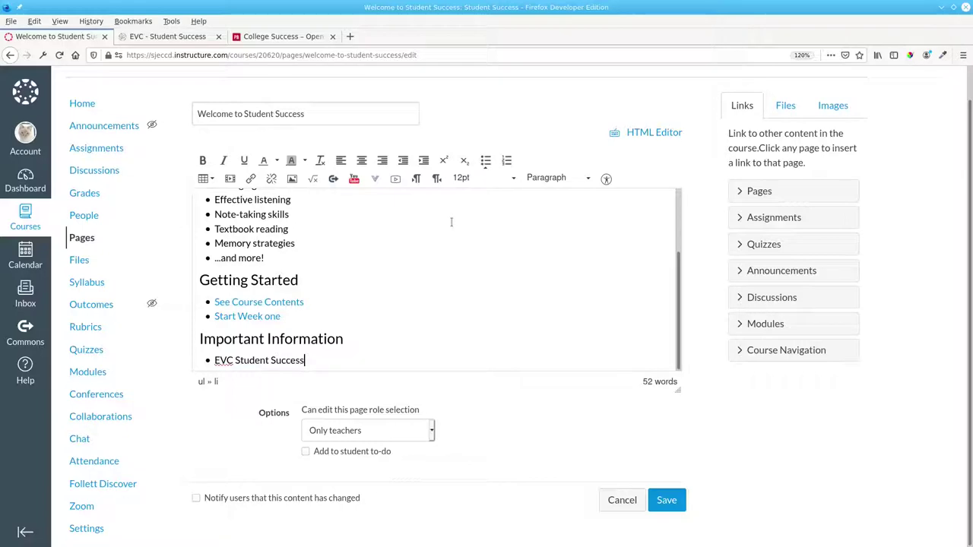
pyautogui.tripleClick(383, 354)
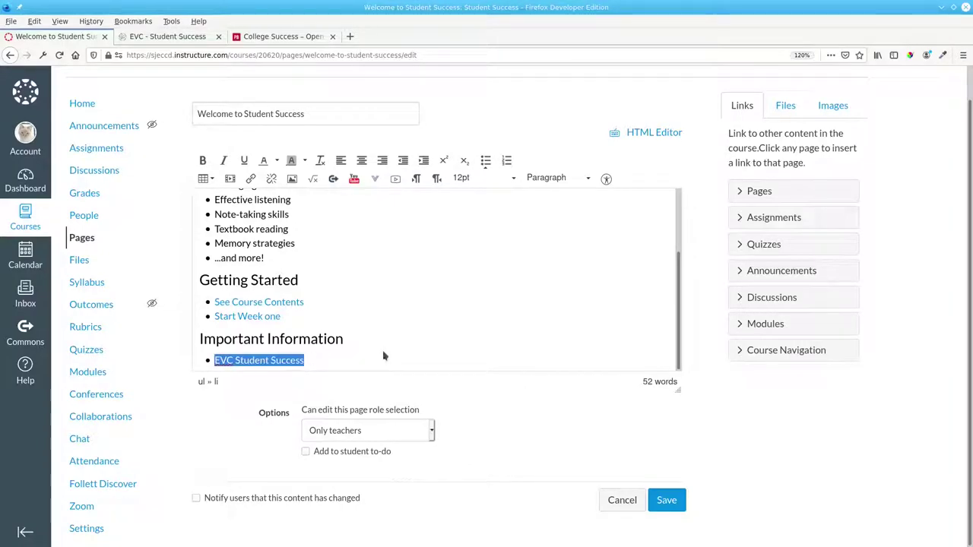
pyautogui.click(173, 37)
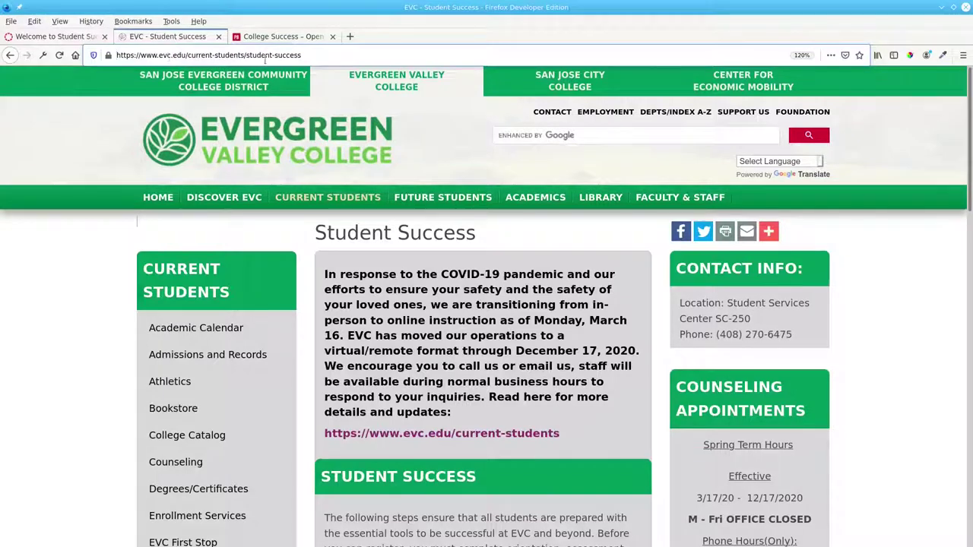
pyautogui.rightClick(304, 54)
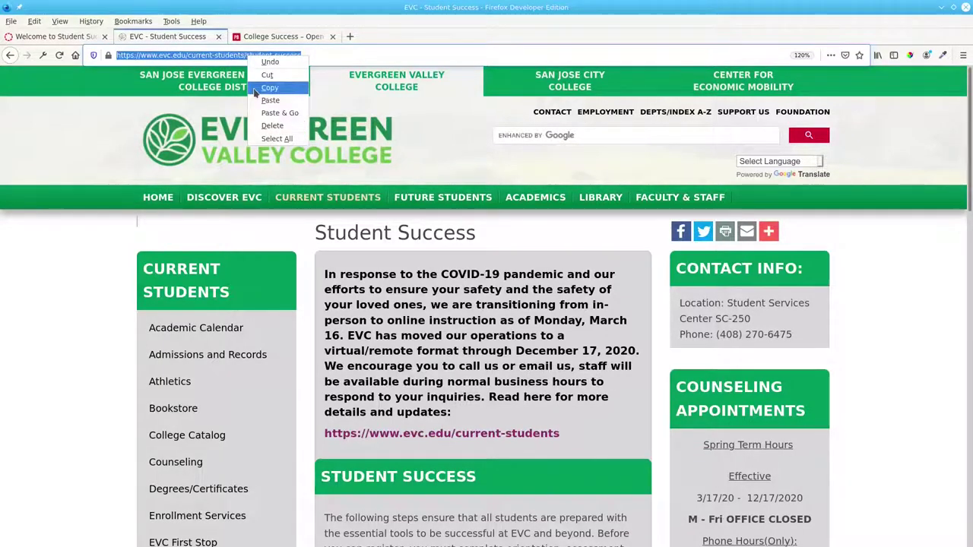
pyautogui.click(258, 83)
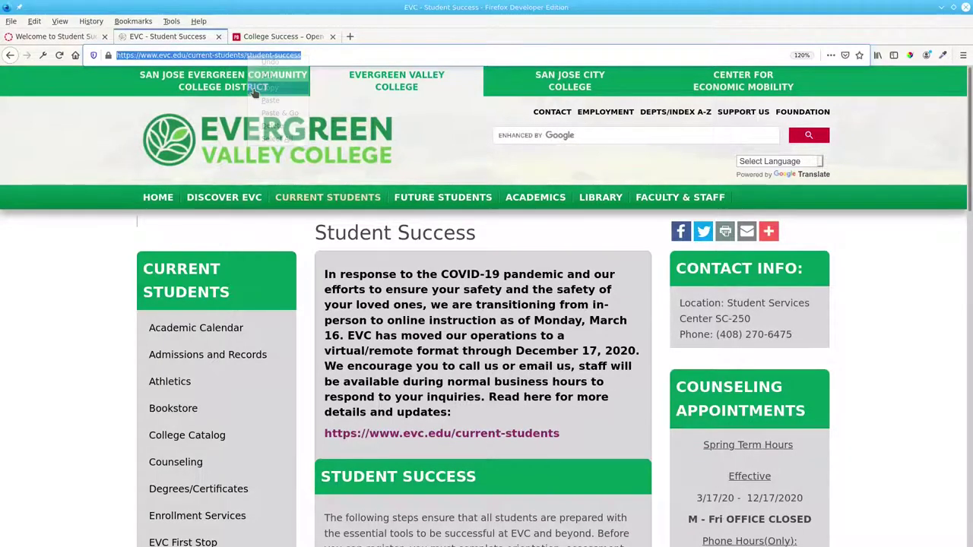
pyautogui.click(58, 36)
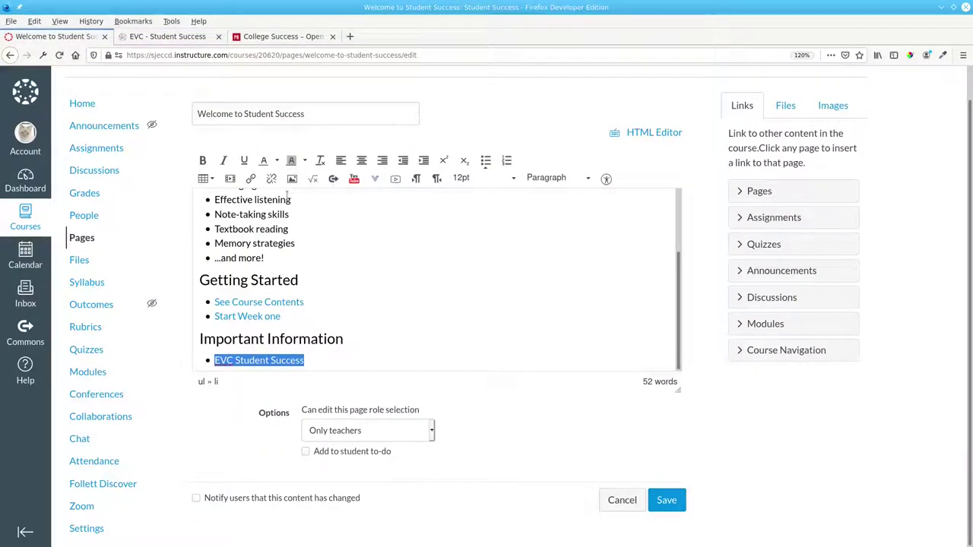
pyautogui.click(250, 179)
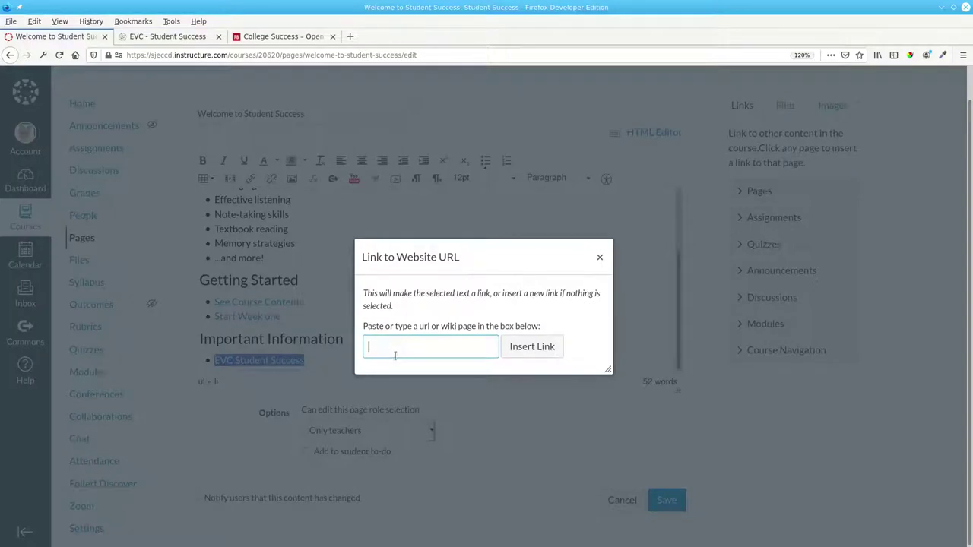
pyautogui.rightClick(391, 344)
pyautogui.click(410, 392)
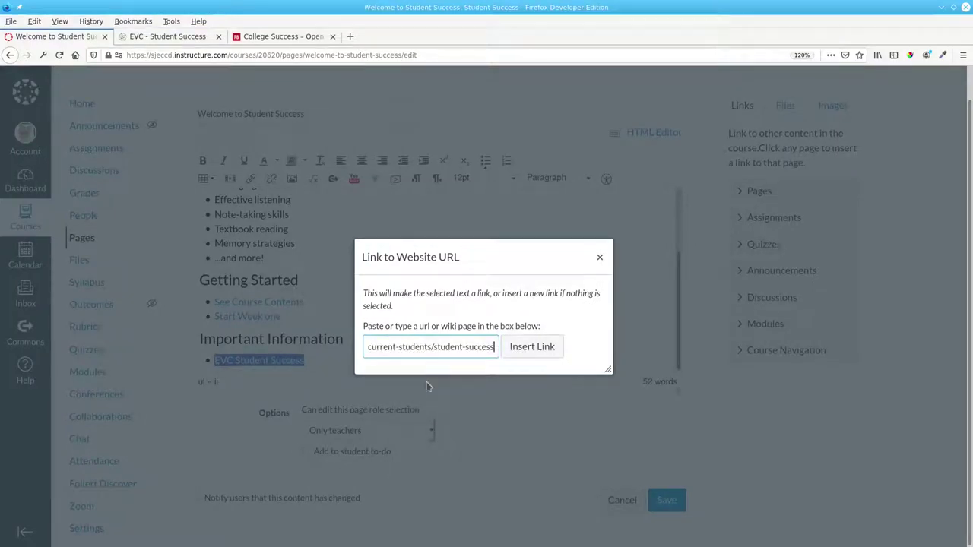
pyautogui.click(531, 346)
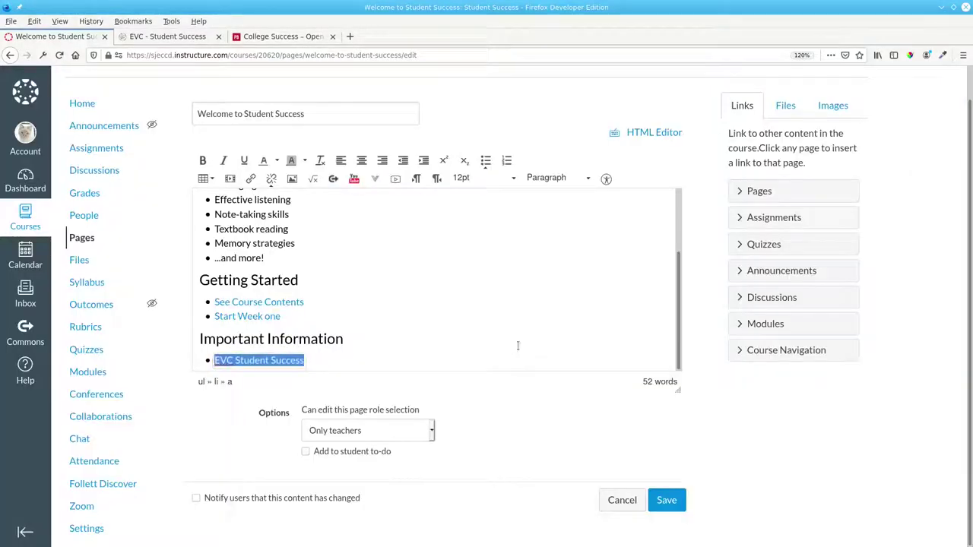
pyautogui.press('Return')
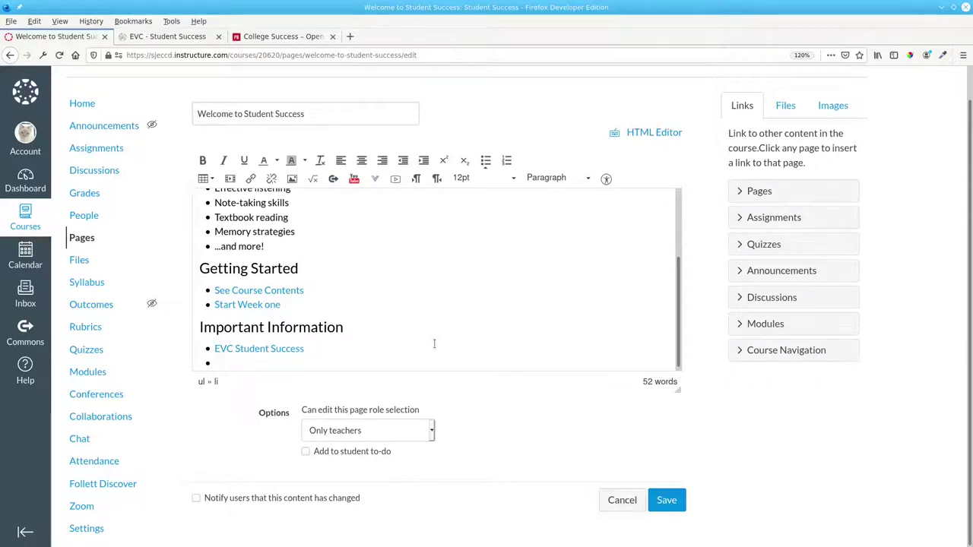
# Type the bullet 'Online Textbook: College Success (2015)' and italicize the textbook title.
pyautogui.write('Online T')
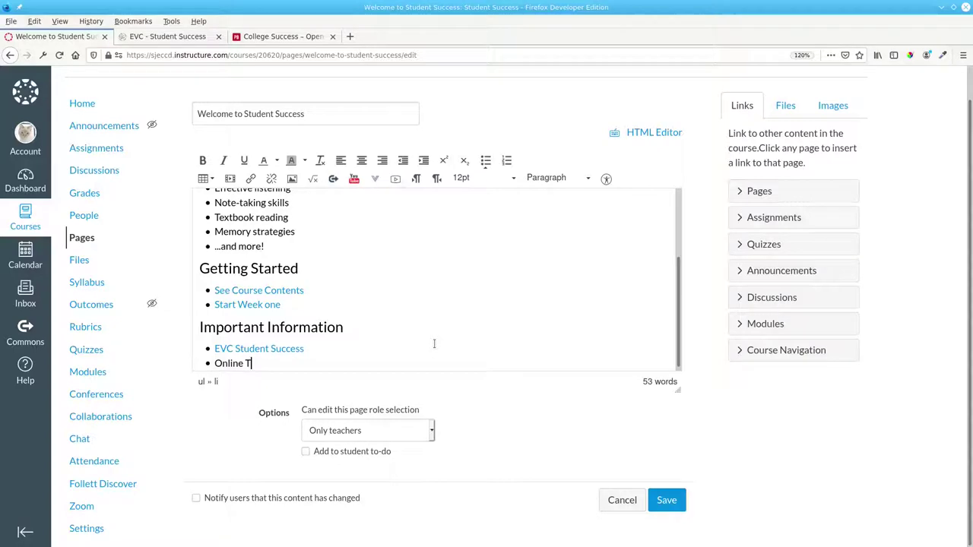
pyautogui.write('extbook: College Success (2015')
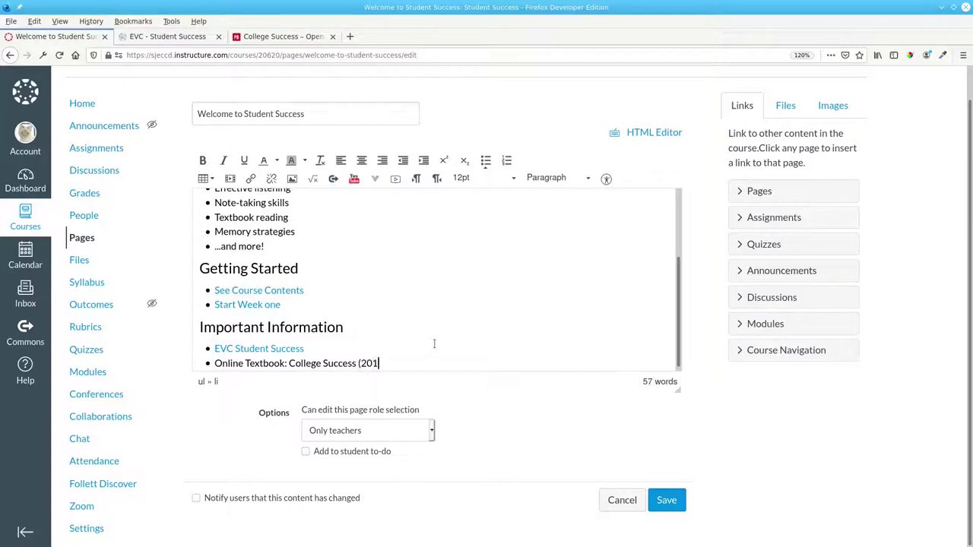
pyautogui.keyDown('shift'); pyautogui.click(288, 362); pyautogui.keyUp('shift')
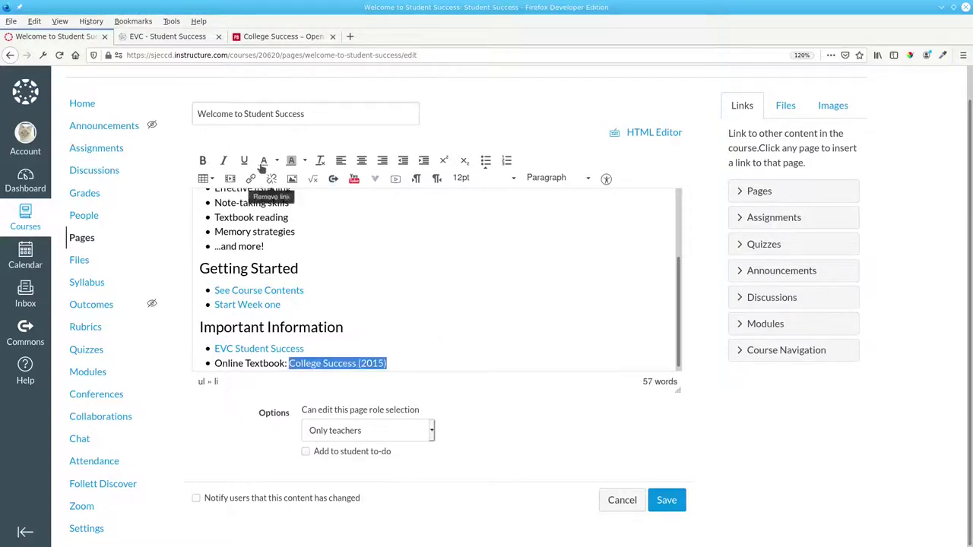
pyautogui.click(225, 161)
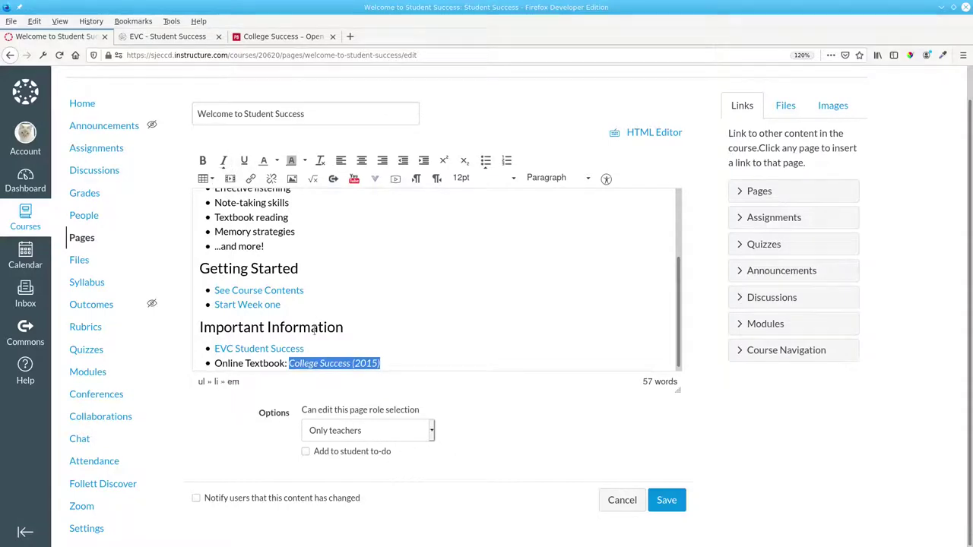
# Link the Online Textbook bullet to the College Success open textbook page URL.
pyautogui.moveTo(385, 363); pyautogui.dragTo(213, 363)
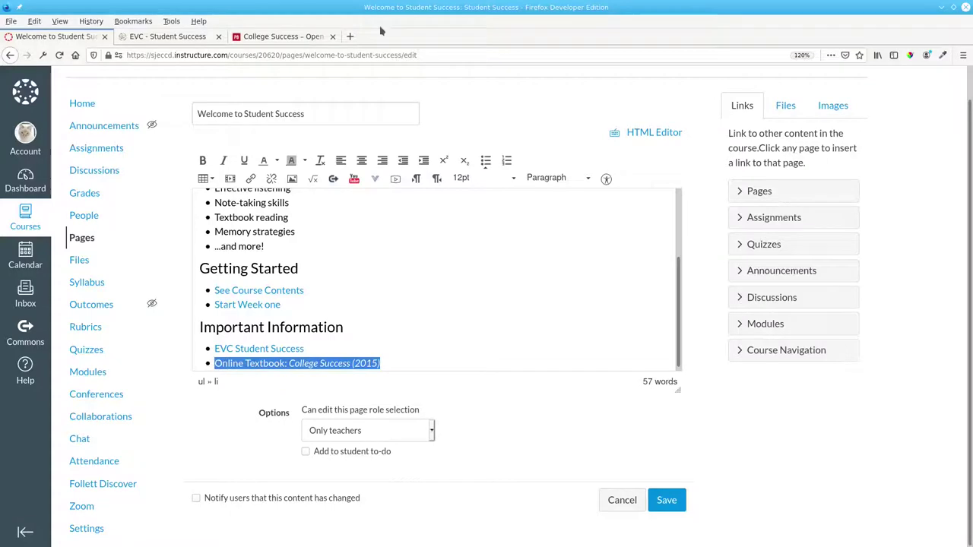
pyautogui.click(256, 37)
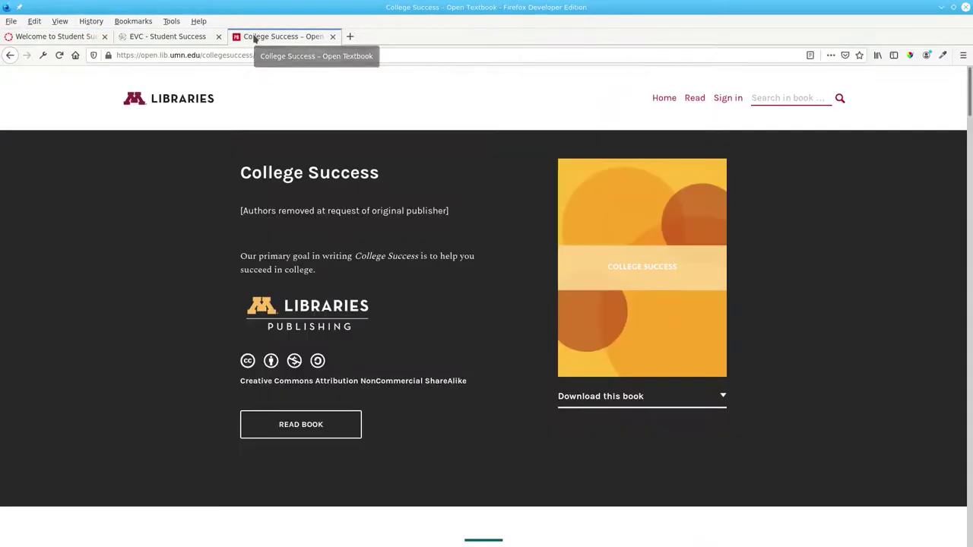
pyautogui.click(251, 54)
pyautogui.rightClick(251, 55)
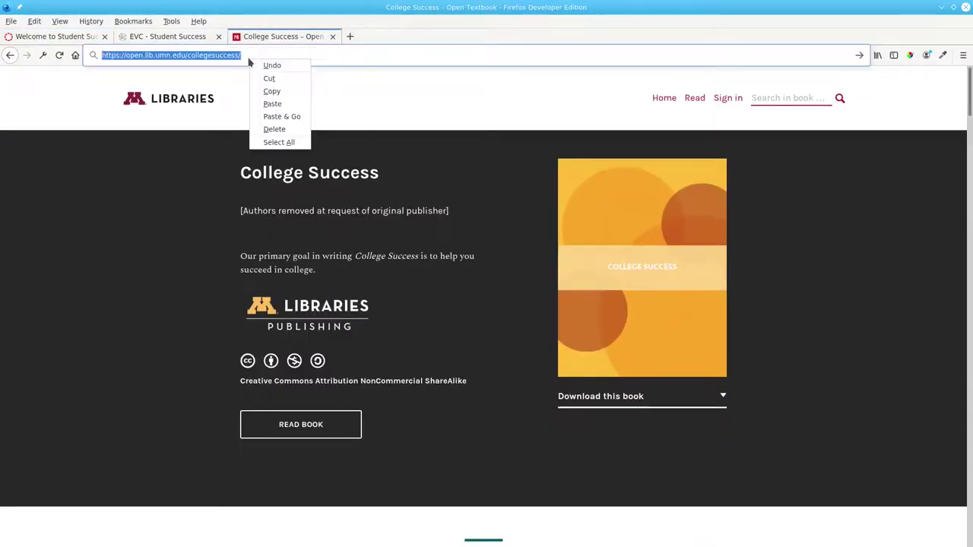
pyautogui.click(250, 89)
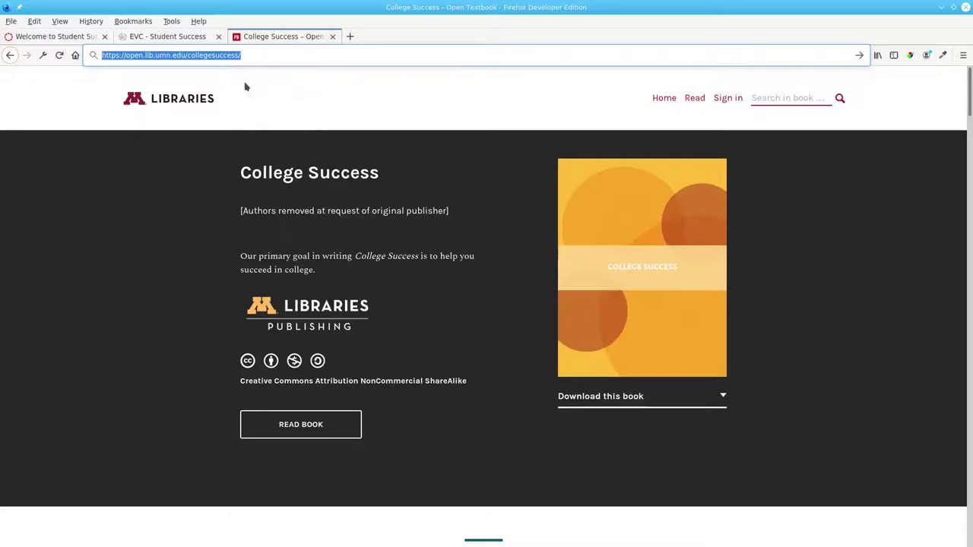
pyautogui.click(63, 38)
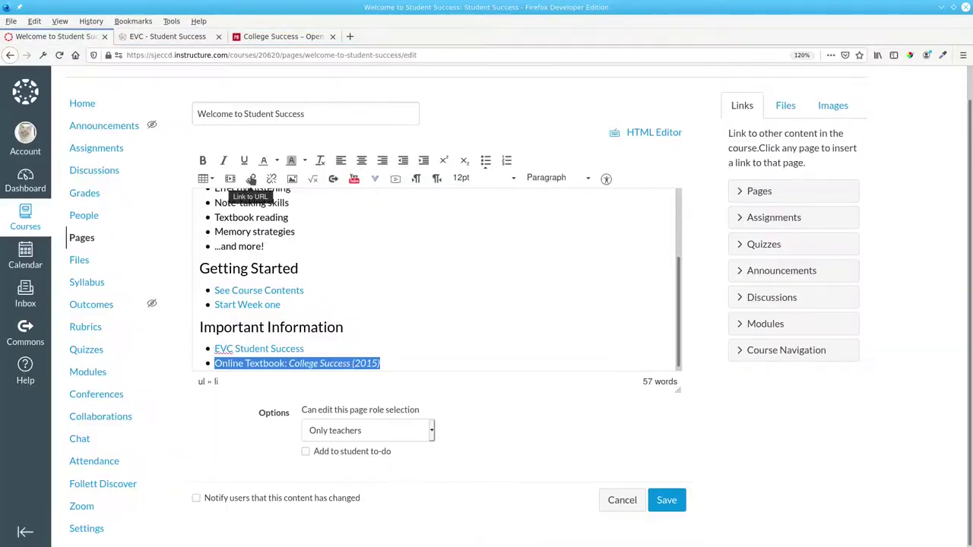
pyautogui.click(252, 179)
pyautogui.rightClick(396, 346)
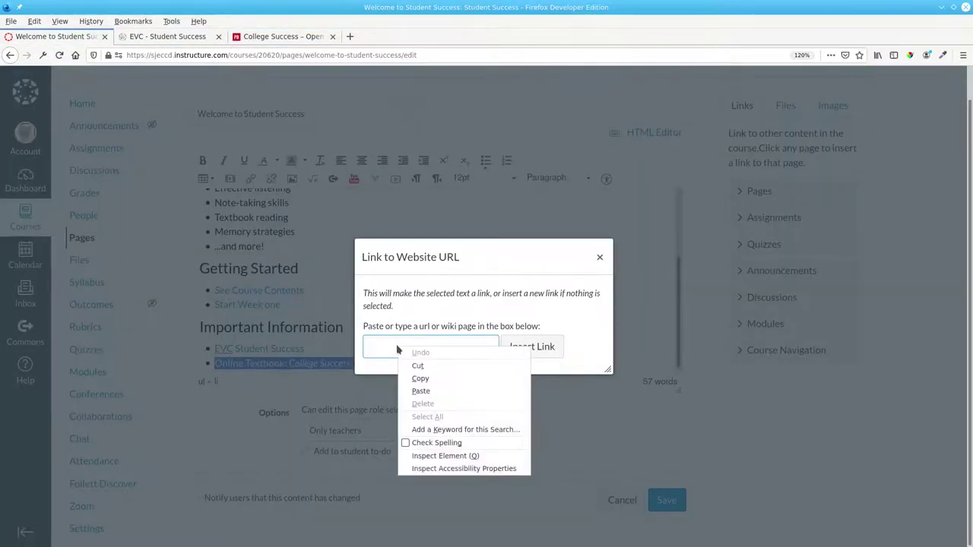
pyautogui.click(422, 394)
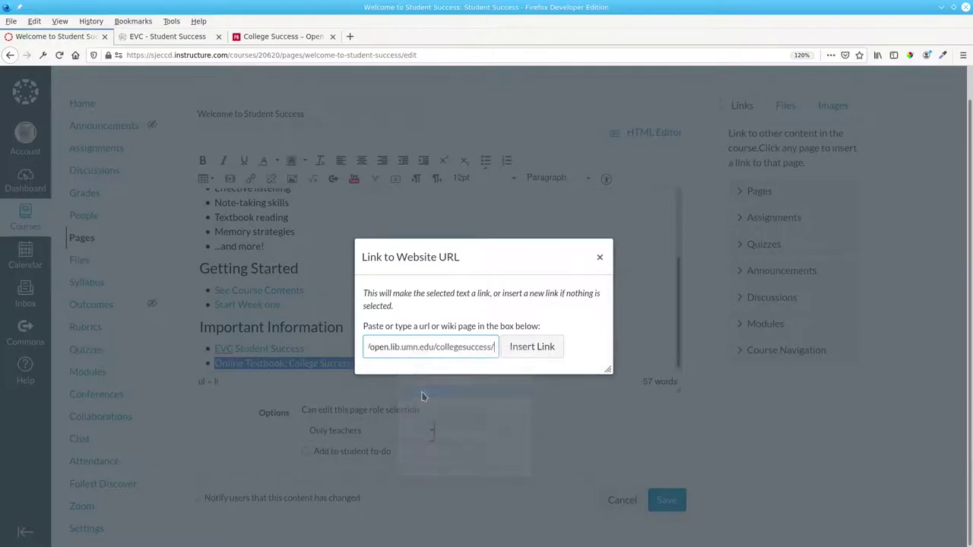
pyautogui.click(531, 347)
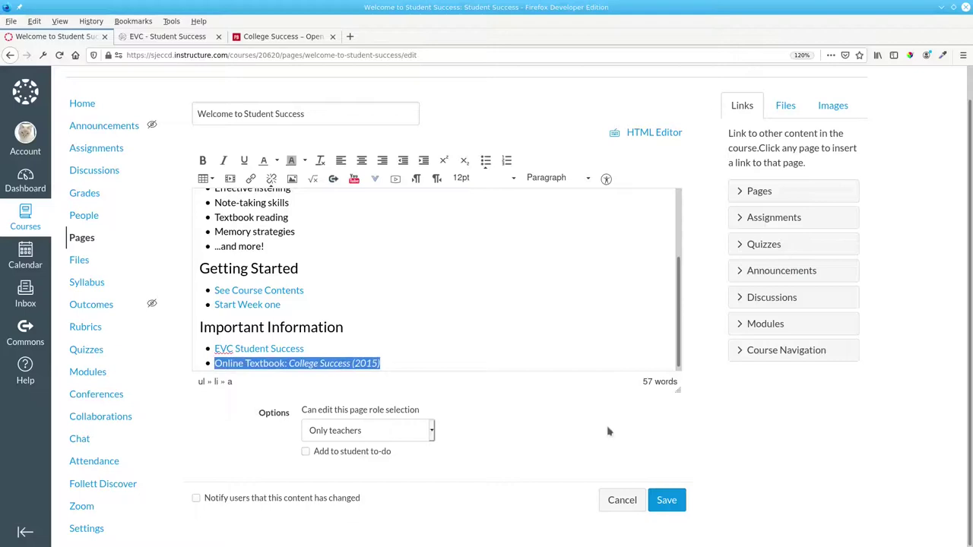
# Save the Welcome to Student Success page with both Important Information links in its body.
pyautogui.click(666, 500)
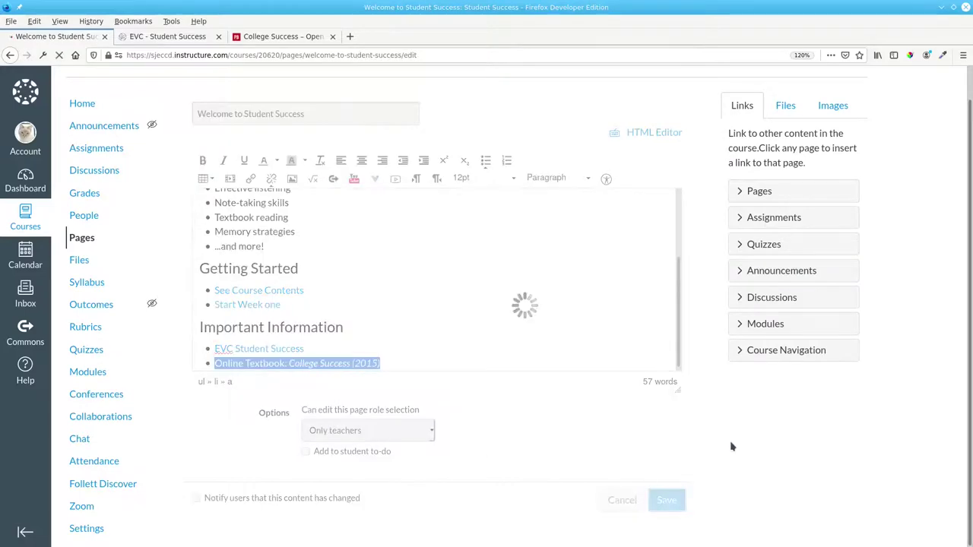